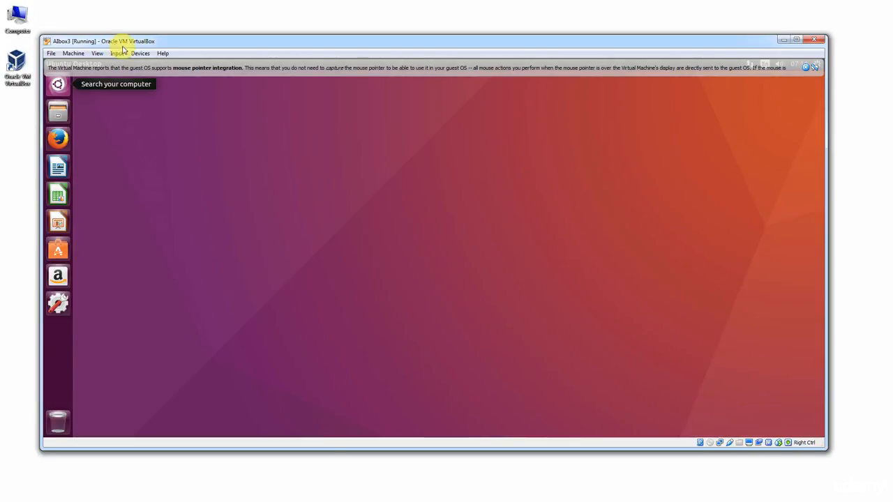
- Close the running AIbox3 virtual machine by powering it off
{"action": "left_click_drag", "start_coordinate": [115, 43], "coordinate": [117, 44]}
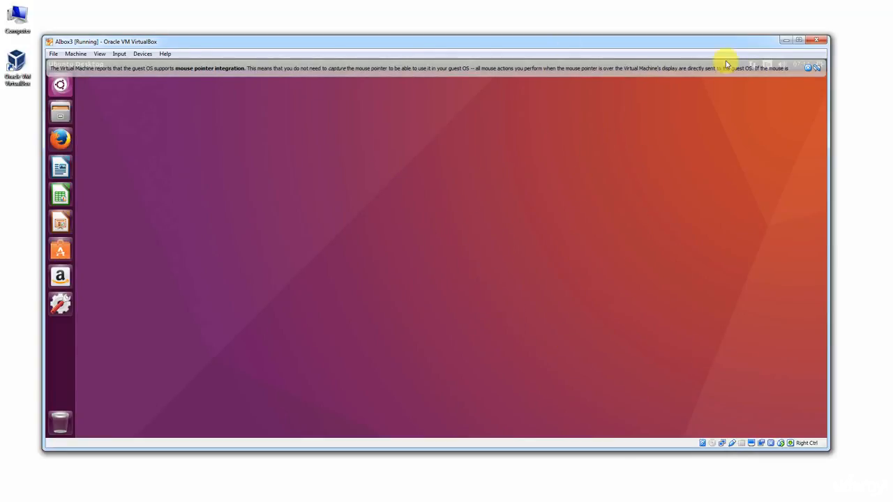
{"action": "left_click", "coordinate": [815, 42]}
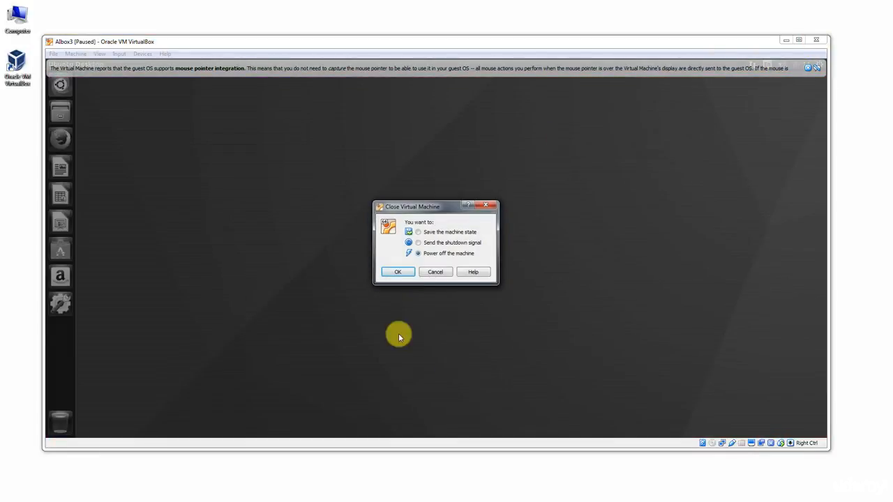
{"action": "left_click", "coordinate": [395, 271]}
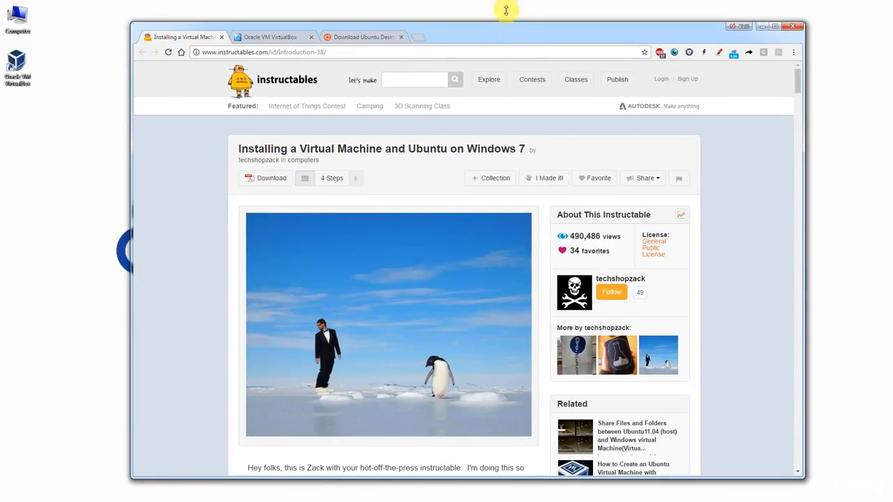
- In the browser, examine the Instructables guide on installing a virtual machine and Ubuntu on Windows 7, from its title through Step 1
{"action": "double_click", "coordinate": [505, 10]}
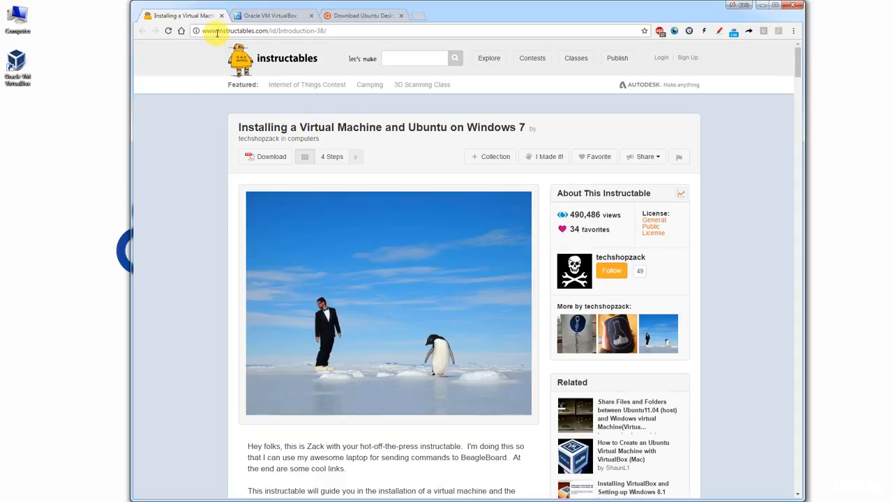
{"action": "mouse_move", "coordinate": [796, 60]}
{"action": "left_mouse_down"}
{"action": "mouse_move", "coordinate": [797, 84]}
{"action": "mouse_move", "coordinate": [797, 60]}
{"action": "left_mouse_up"}
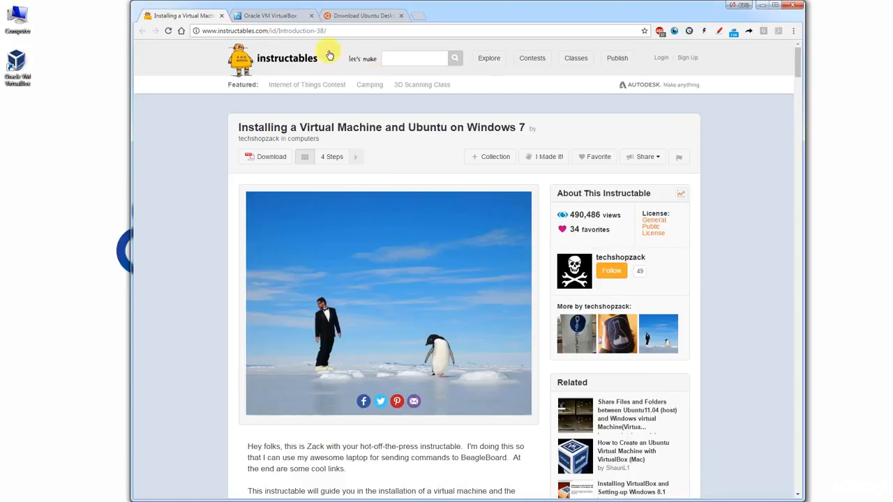
{"action": "double_click", "coordinate": [276, 31]}
{"action": "left_click_drag", "start_coordinate": [281, 30], "coordinate": [342, 30]}
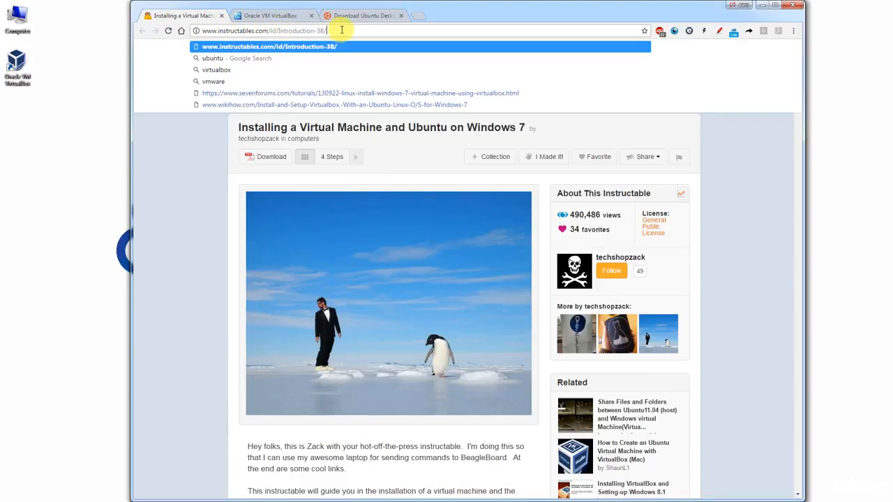
{"action": "left_click", "coordinate": [774, 149]}
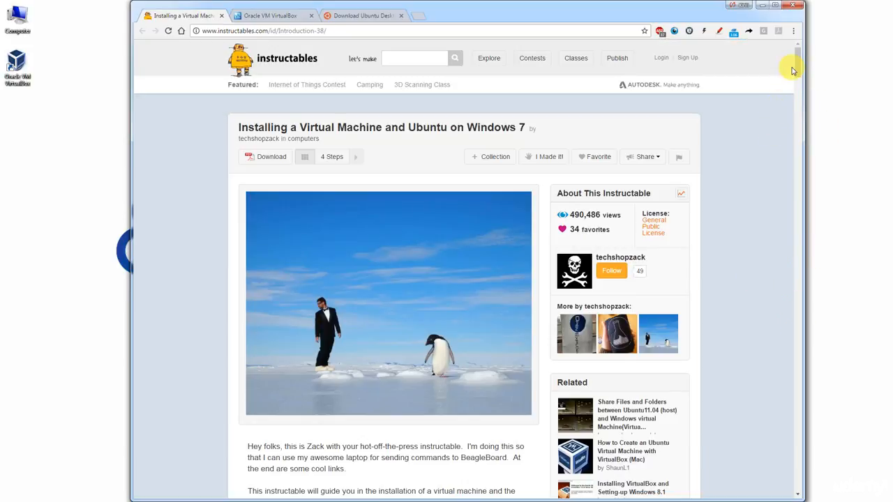
{"action": "left_click_drag", "start_coordinate": [797, 69], "coordinate": [778, 68]}
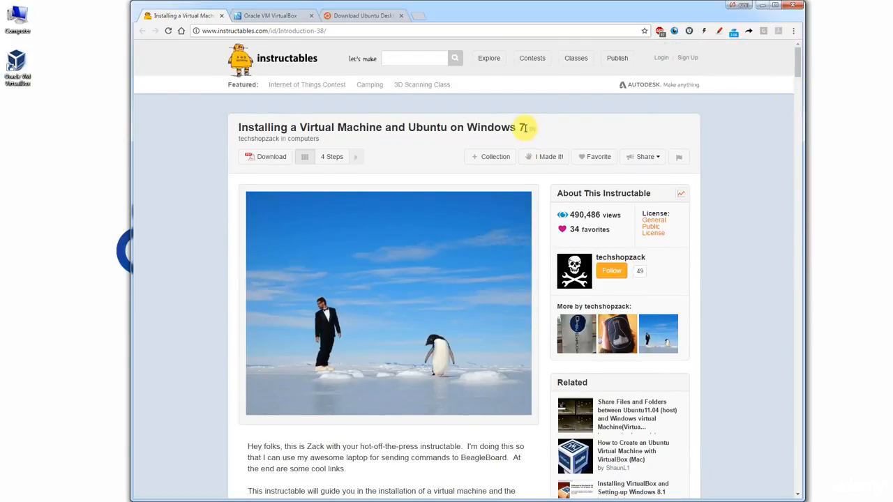
{"action": "left_click_drag", "start_coordinate": [523, 128], "coordinate": [466, 128]}
{"action": "left_click", "coordinate": [728, 121]}
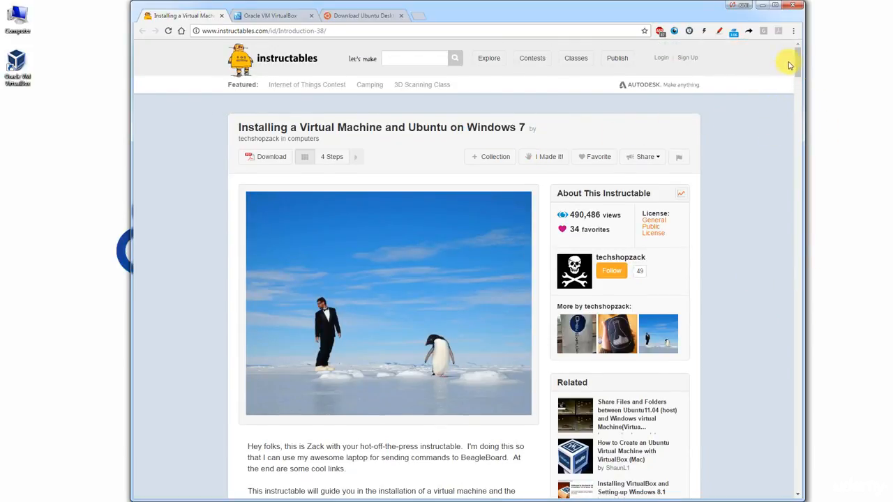
{"action": "left_click_drag", "start_coordinate": [800, 66], "coordinate": [799, 106]}
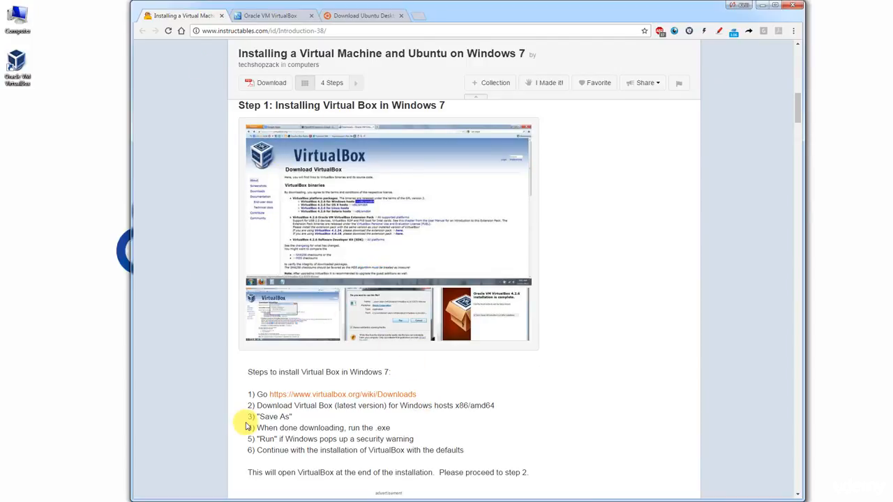
- Download the VirtualBox 5.1.22 platform package for Windows hosts from the VirtualBox website
{"action": "left_click", "coordinate": [262, 21]}
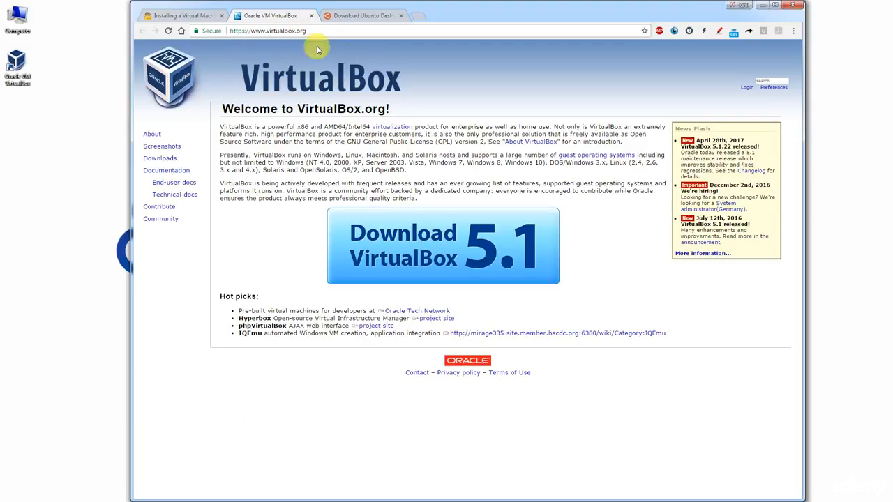
{"action": "left_click", "coordinate": [463, 248]}
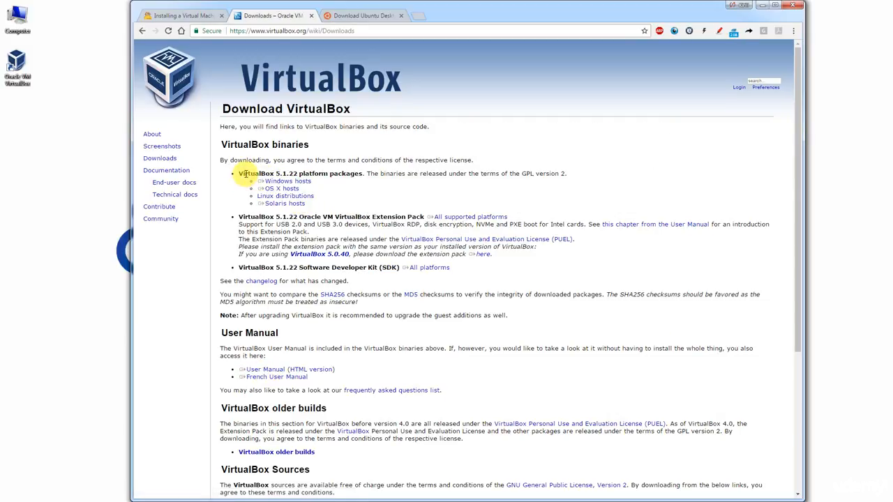
{"action": "left_click_drag", "start_coordinate": [244, 173], "coordinate": [303, 182]}
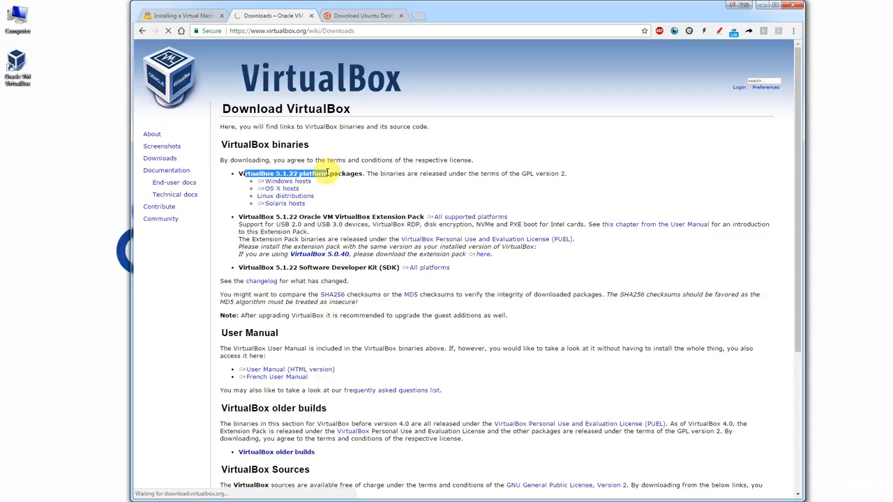
{"action": "left_click", "coordinate": [302, 181]}
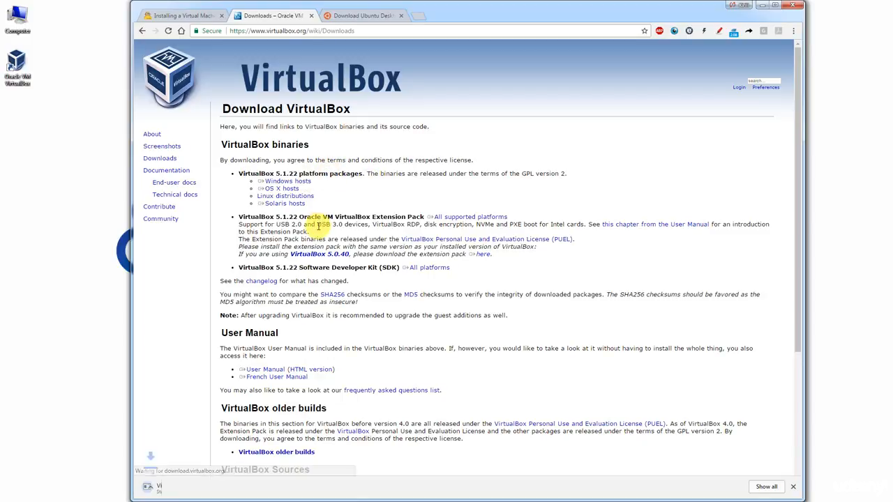
{"action": "left_click", "coordinate": [277, 190]}
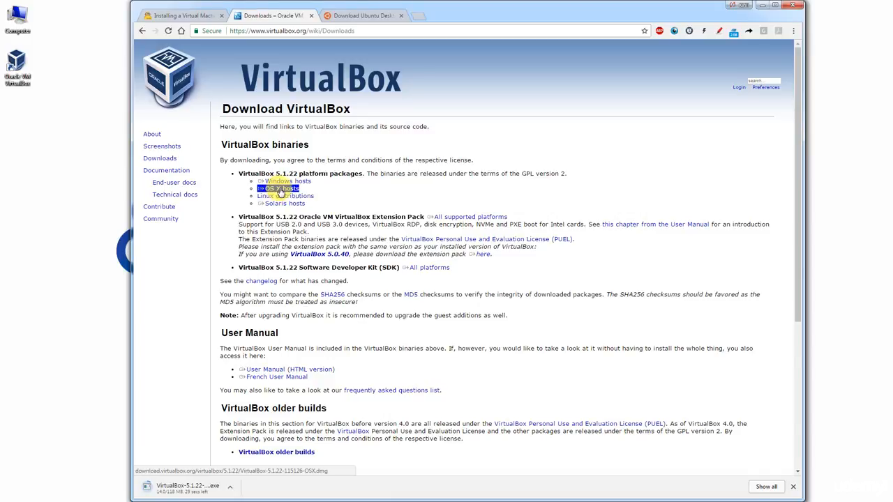
{"action": "left_click", "coordinate": [332, 204]}
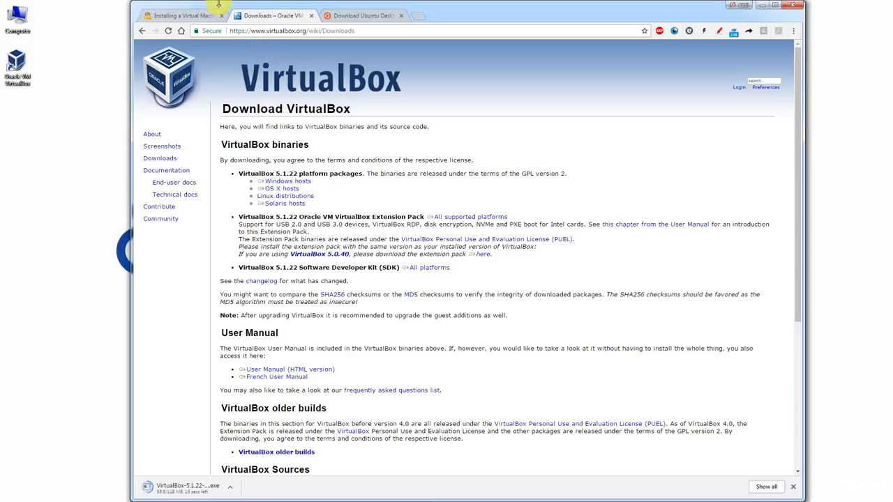
- Read the guide's Step 1 instructions for installing VirtualBox with the default settings
{"action": "left_click", "coordinate": [187, 18]}
{"action": "scroll", "coordinate": [361, 421], "scroll_direction": "down", "scroll_amount": 1}
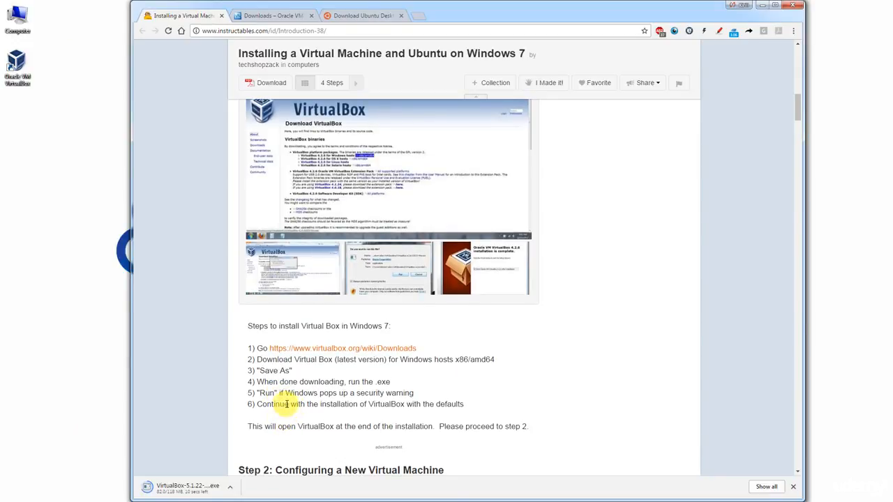
{"action": "left_click_drag", "start_coordinate": [286, 404], "coordinate": [470, 404]}
{"action": "left_click", "coordinate": [516, 421]}
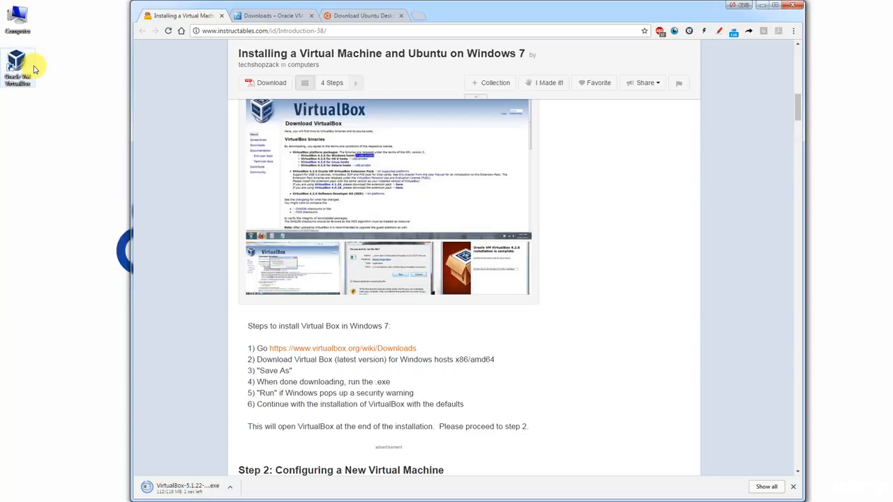
{"action": "left_click", "coordinate": [177, 489]}
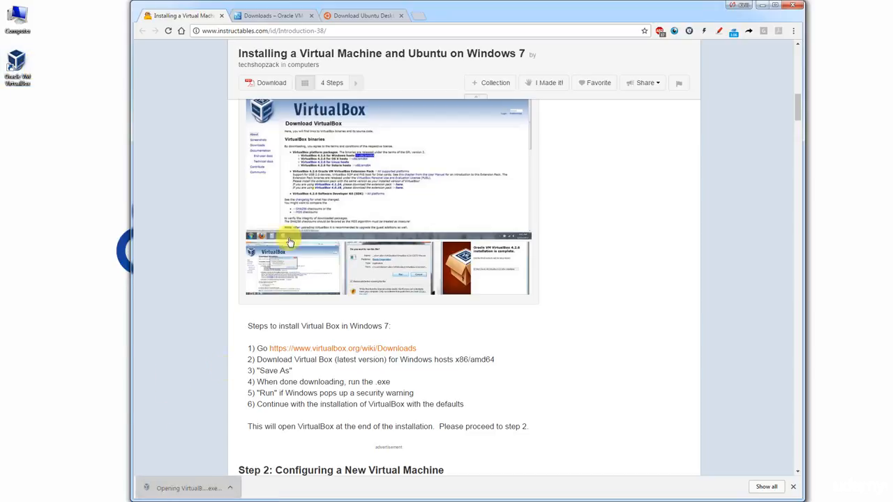
{"action": "left_click", "coordinate": [469, 262]}
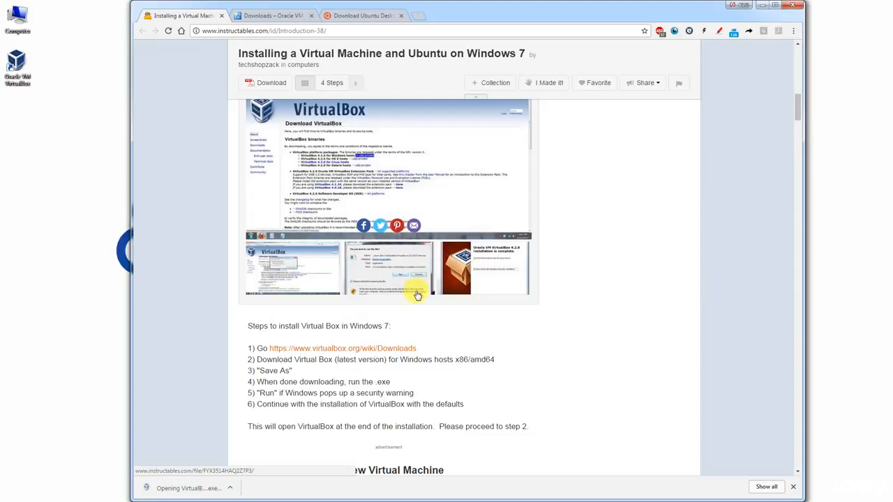
{"action": "left_click", "coordinate": [492, 328]}
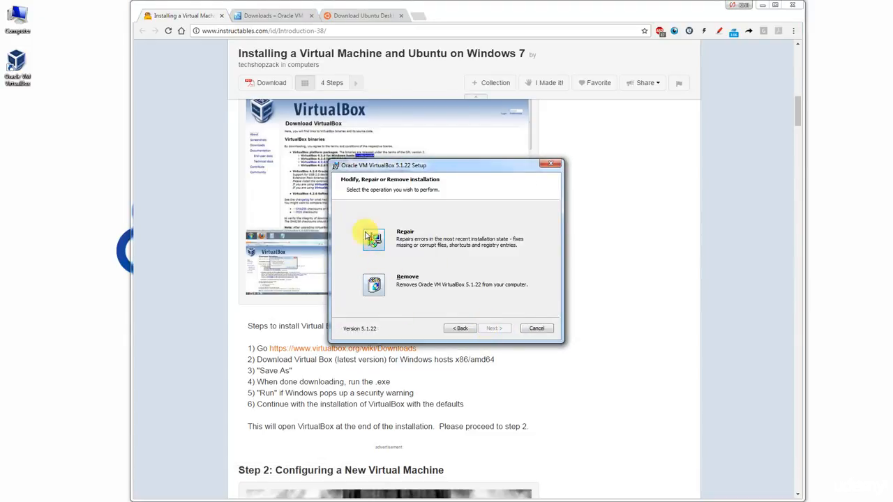
{"action": "left_click", "coordinate": [545, 168]}
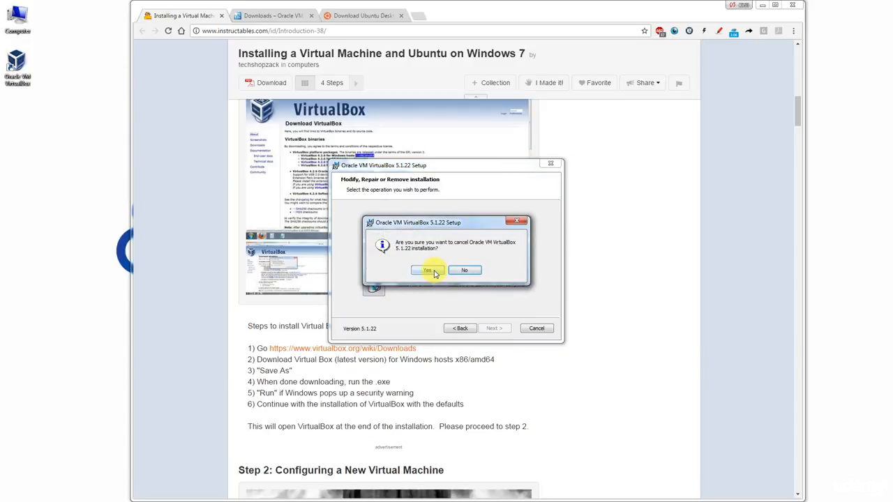
{"action": "left_click", "coordinate": [428, 270]}
{"action": "left_click", "coordinate": [493, 328]}
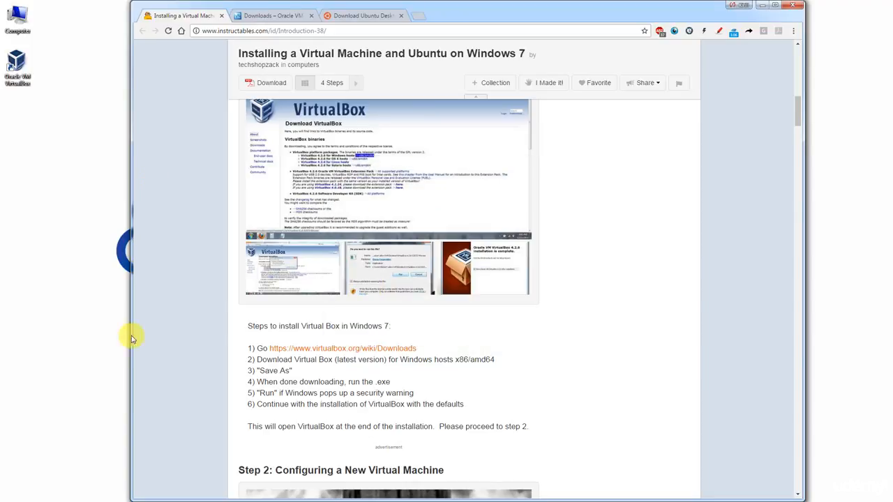
- Review the guide's Step 2 on configuring a new virtual machine, including the memory, virtual hard drive and storage space instructions
{"action": "scroll", "coordinate": [568, 253], "scroll_direction": "up", "scroll_amount": 3}
{"action": "scroll", "coordinate": [565, 254], "scroll_direction": "down", "scroll_amount": 1}
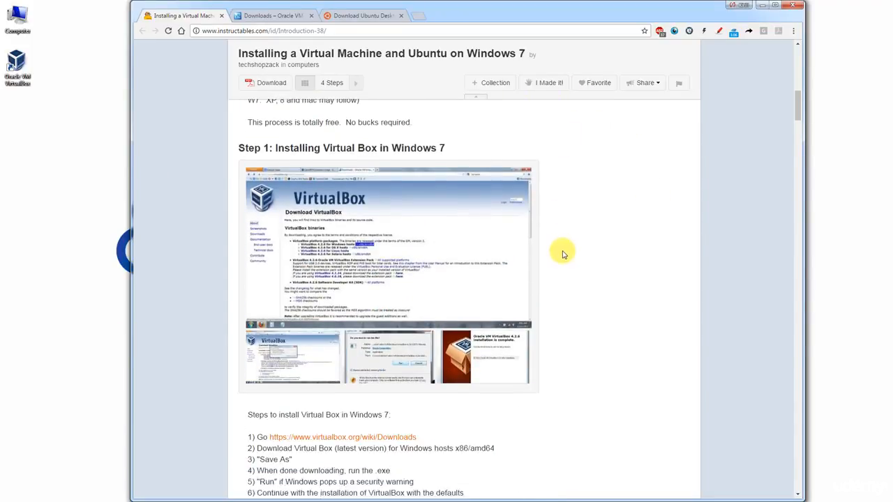
{"action": "scroll", "coordinate": [564, 254], "scroll_direction": "down", "scroll_amount": 5}
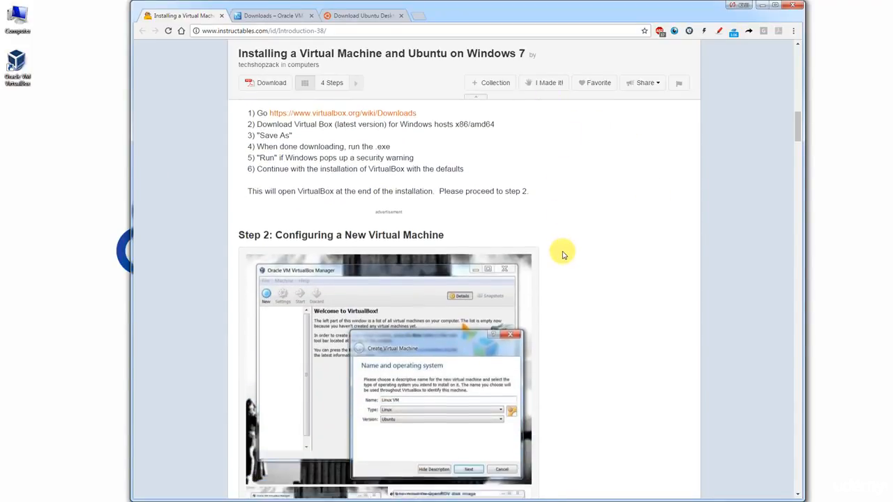
{"action": "scroll", "coordinate": [564, 254], "scroll_direction": "down", "scroll_amount": 2}
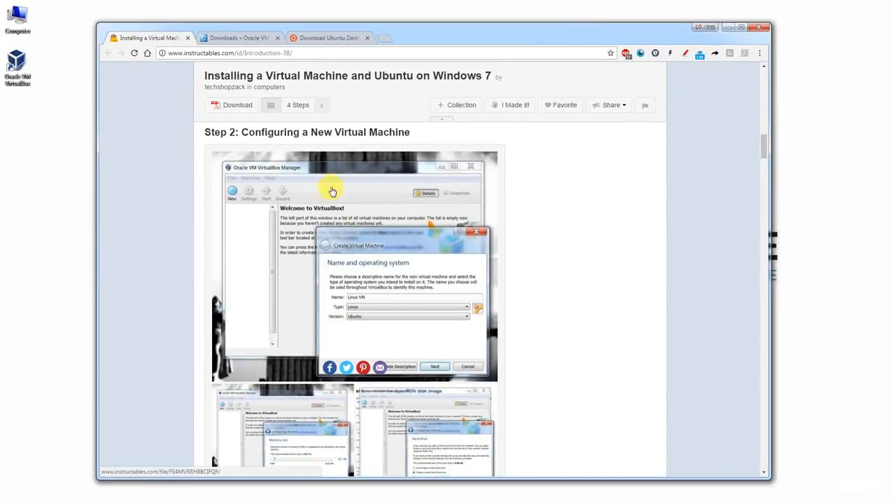
{"action": "scroll", "coordinate": [398, 326], "scroll_direction": "down", "scroll_amount": 5}
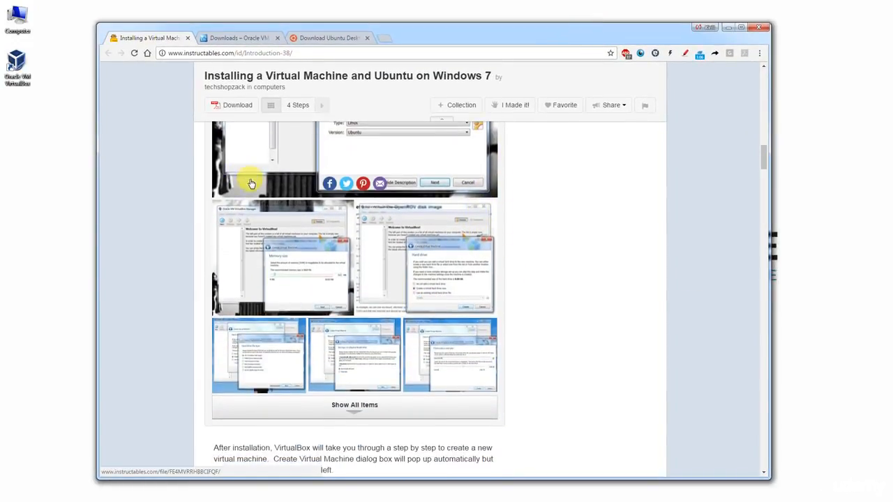
{"action": "scroll", "coordinate": [417, 257], "scroll_direction": "down", "scroll_amount": 4}
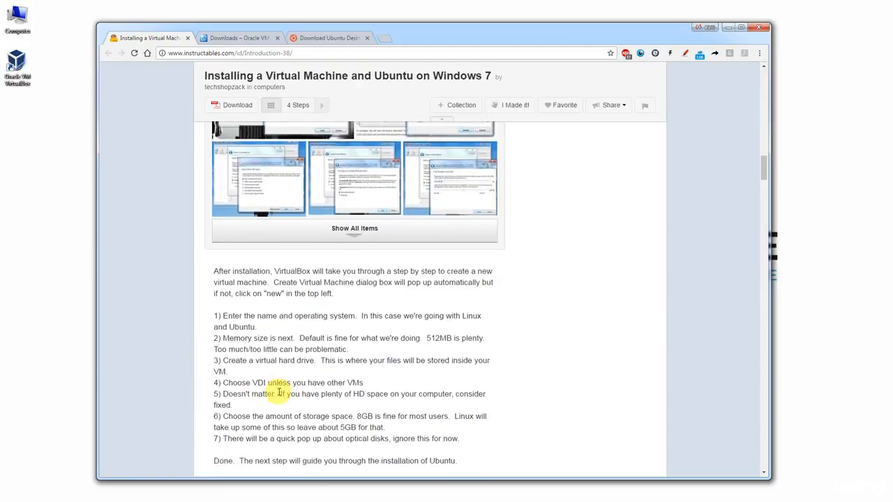
{"action": "scroll", "coordinate": [258, 248], "scroll_direction": "down", "scroll_amount": 1}
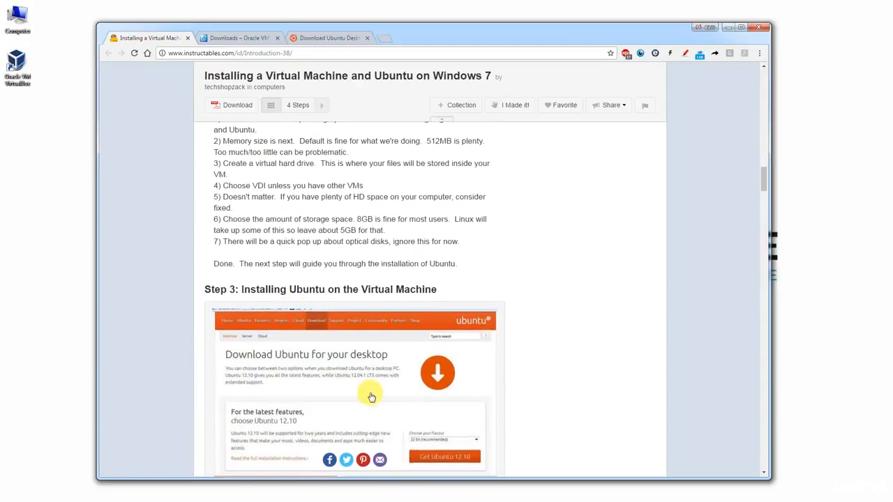
{"action": "scroll", "coordinate": [371, 394], "scroll_direction": "down", "scroll_amount": 2}
{"action": "scroll", "coordinate": [256, 195], "scroll_direction": "up", "scroll_amount": 3}
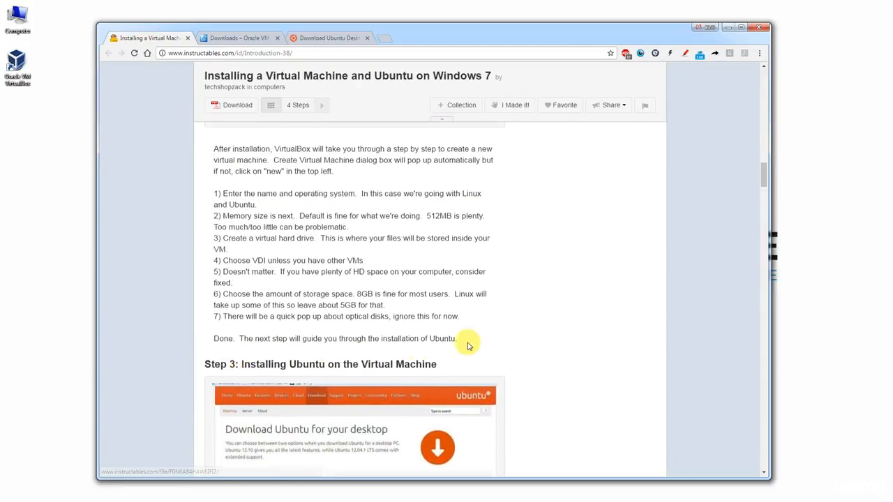
{"action": "left_click_drag", "start_coordinate": [280, 288], "coordinate": [460, 334]}
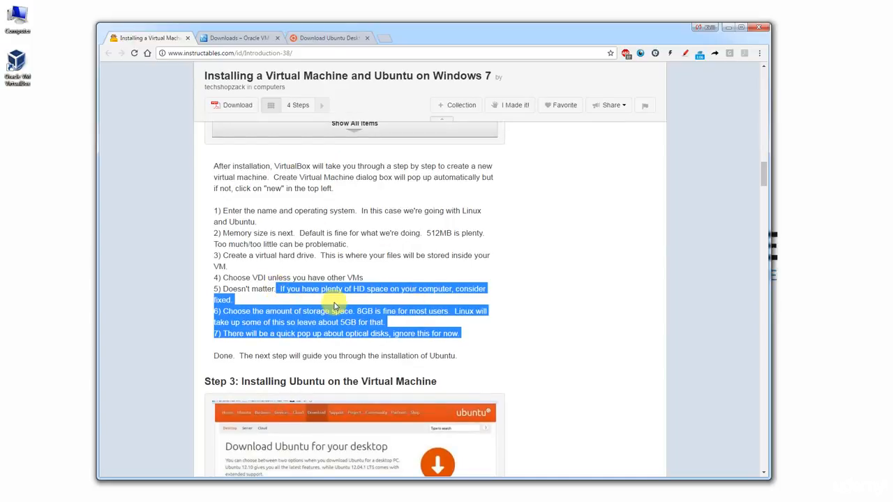
{"action": "scroll", "coordinate": [335, 305], "scroll_direction": "up", "scroll_amount": 3}
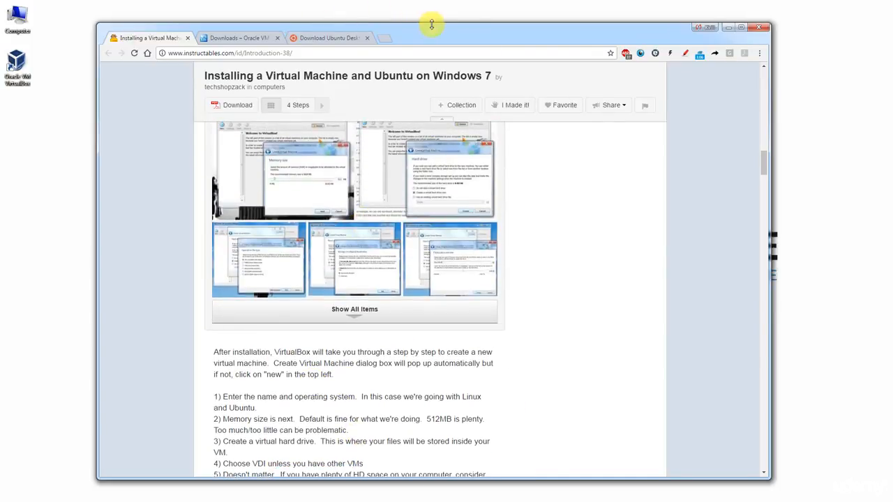
- In VirtualBox, start a new virtual machine named AIbox4 with type Linux and version Ubuntu (64-bit)
{"action": "left_click_drag", "start_coordinate": [432, 24], "coordinate": [584, 16]}
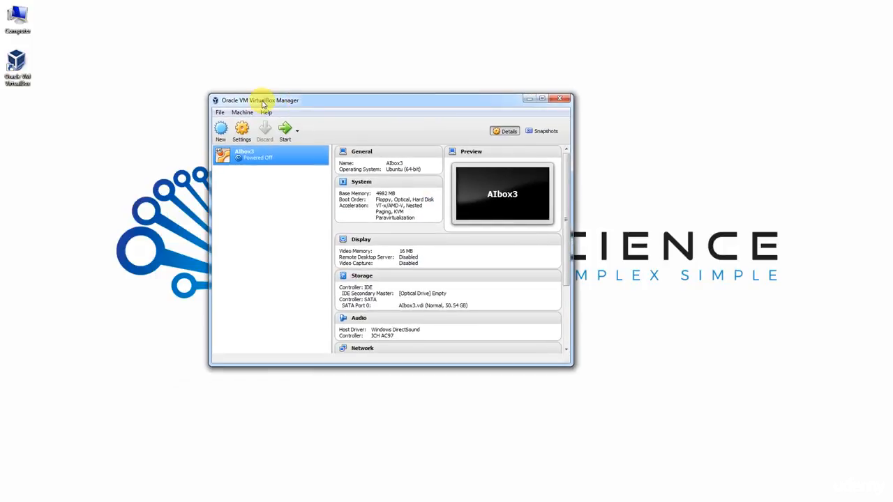
{"action": "left_click", "coordinate": [221, 129]}
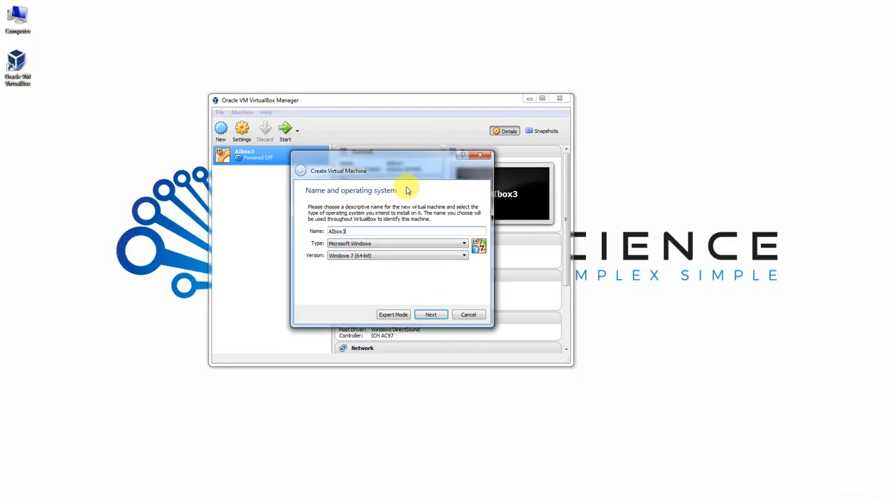
{"action": "left_click", "coordinate": [452, 243]}
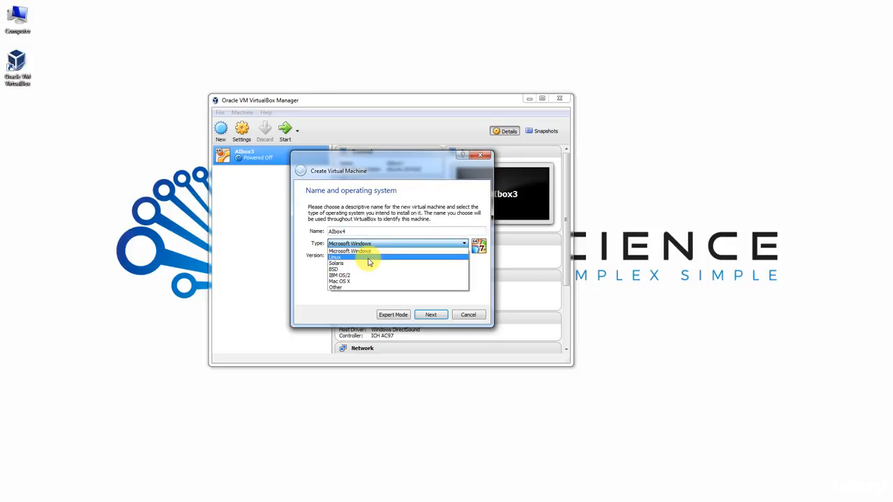
{"action": "left_click", "coordinate": [369, 257]}
{"action": "left_click", "coordinate": [370, 258]}
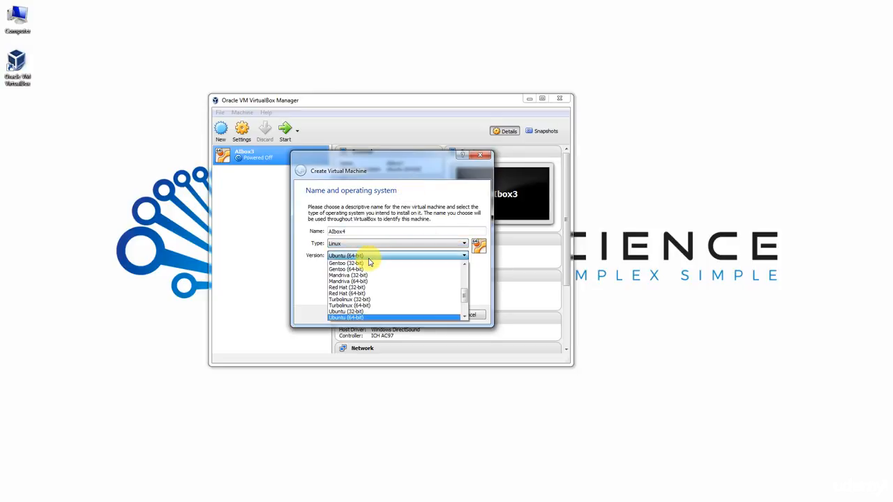
{"action": "left_click", "coordinate": [349, 317]}
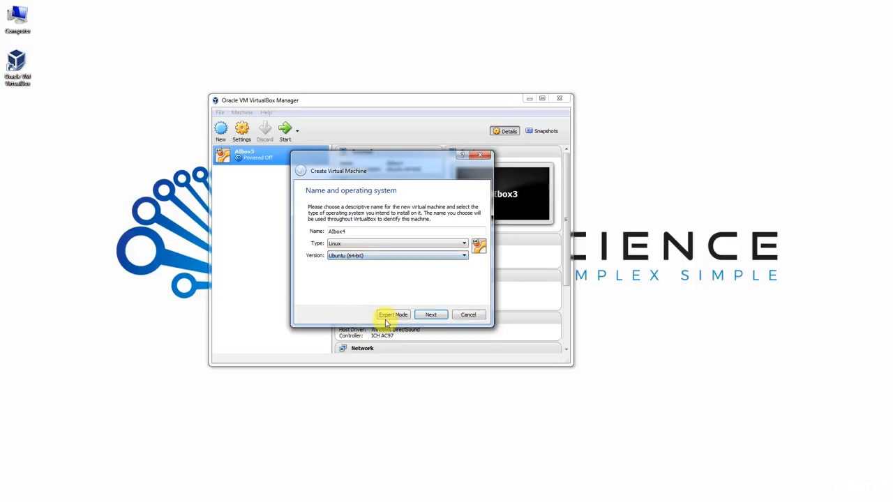
{"action": "left_click", "coordinate": [434, 316]}
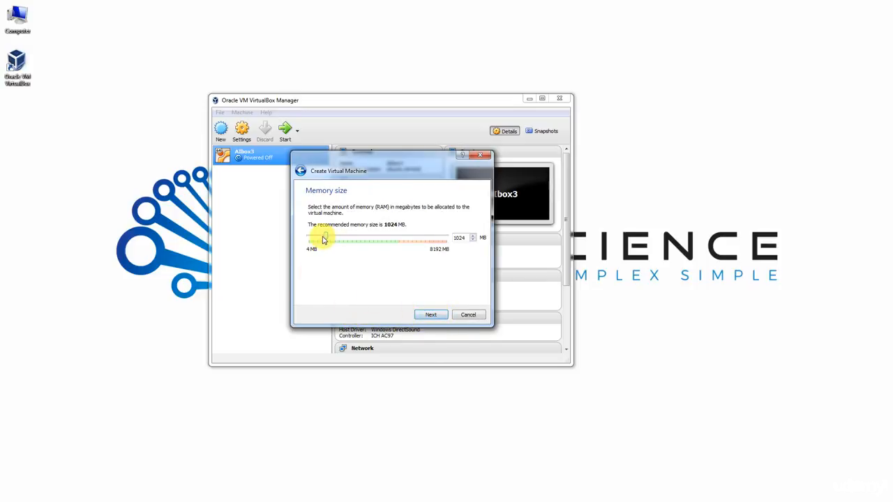
- Set the new machine's memory size to 4096 MB and proceed to the hard disk options
{"action": "left_click_drag", "start_coordinate": [323, 239], "coordinate": [370, 242]}
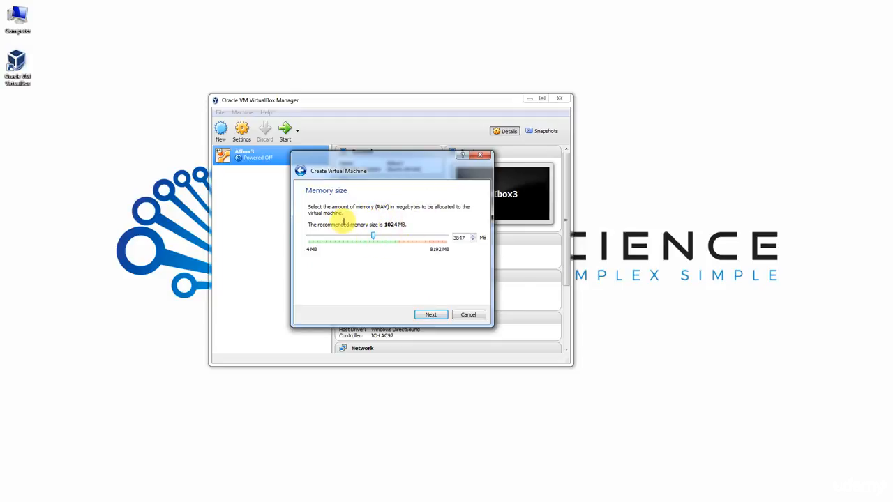
{"action": "mouse_move", "coordinate": [374, 238]}
{"action": "left_mouse_down"}
{"action": "mouse_move", "coordinate": [386, 238]}
{"action": "mouse_move", "coordinate": [323, 248]}
{"action": "mouse_move", "coordinate": [384, 254]}
{"action": "mouse_move", "coordinate": [406, 241]}
{"action": "mouse_move", "coordinate": [436, 248]}
{"action": "mouse_move", "coordinate": [310, 245]}
{"action": "mouse_move", "coordinate": [386, 241]}
{"action": "left_mouse_up"}
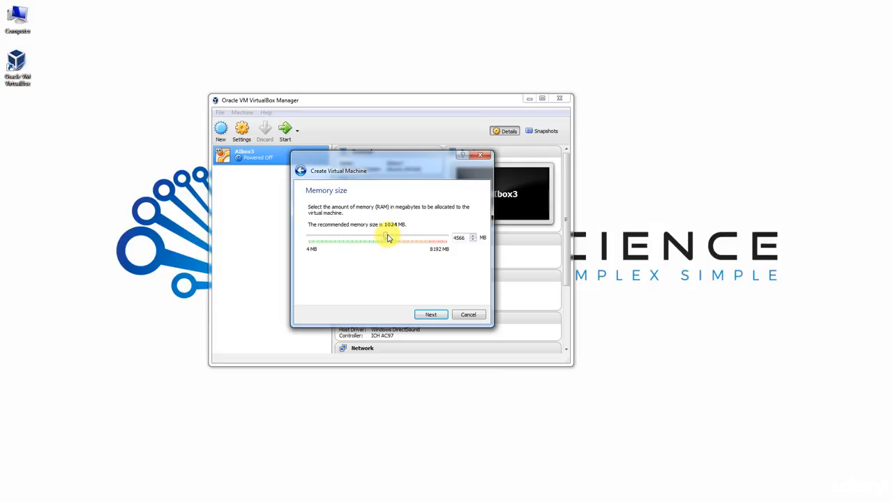
{"action": "left_click_drag", "start_coordinate": [406, 246], "coordinate": [364, 246]}
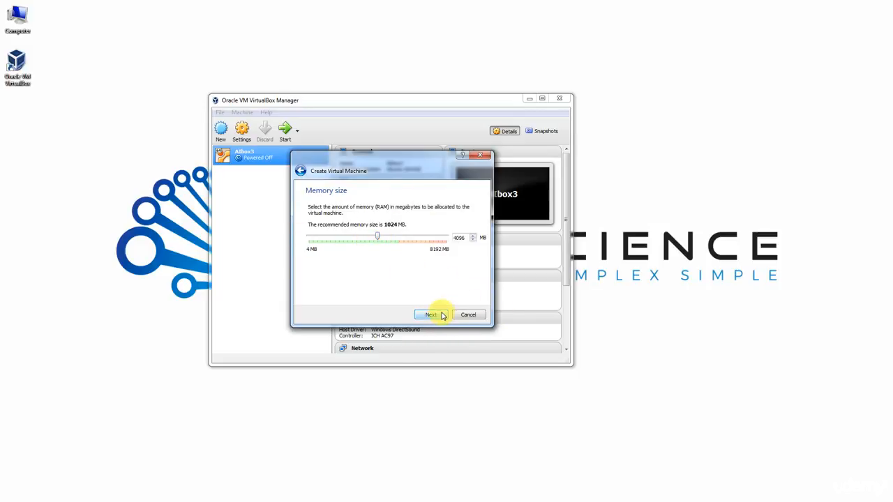
{"action": "left_click", "coordinate": [430, 314]}
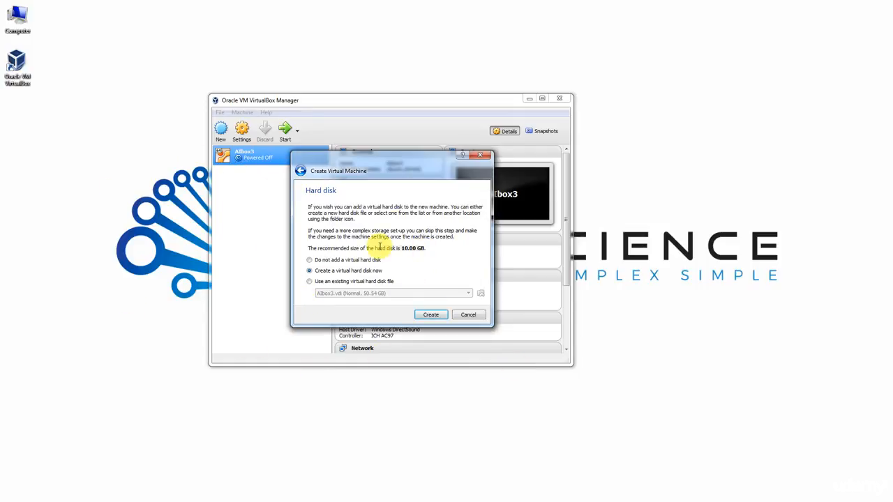
- Create a virtual hard disk for the machine as a dynamically allocated VDI (VirtualBox Disk Image)
{"action": "left_click", "coordinate": [430, 316]}
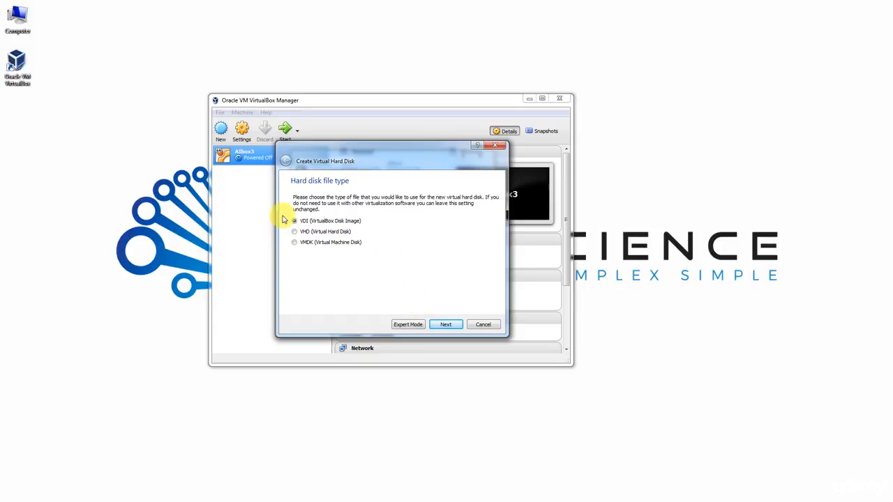
{"action": "left_click", "coordinate": [448, 325]}
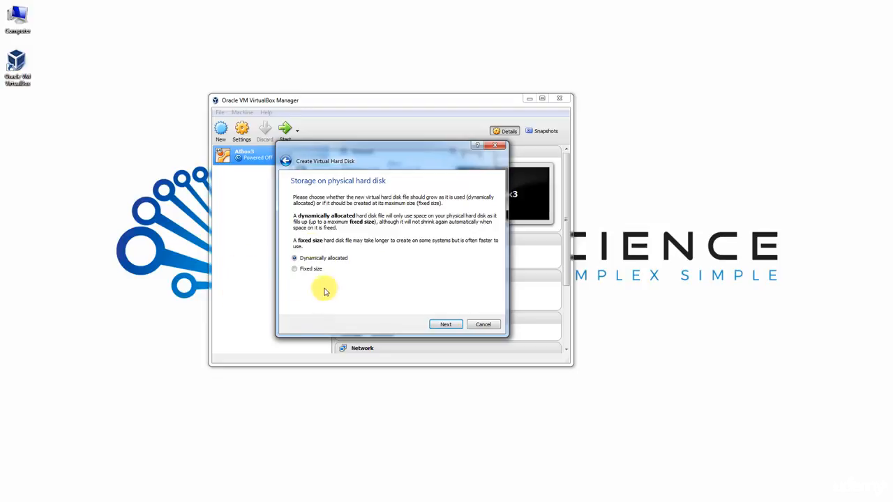
{"action": "left_click", "coordinate": [445, 325]}
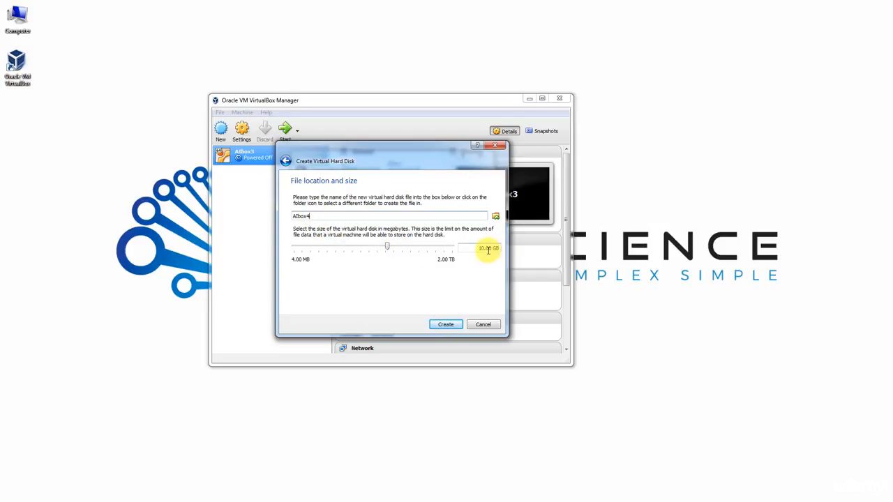
- Set the AIbox4 virtual hard disk size to 50.54 GB and finish creating the machine
{"action": "left_click_drag", "start_coordinate": [493, 248], "coordinate": [470, 248]}
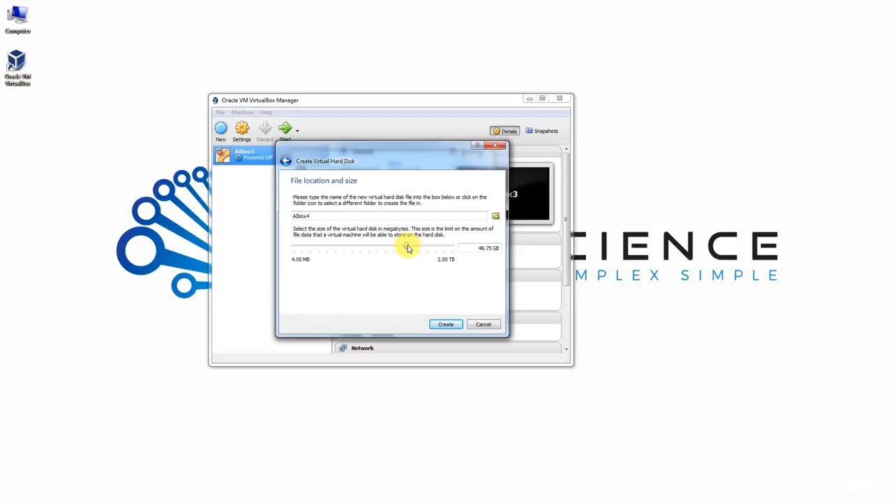
{"action": "left_click_drag", "start_coordinate": [408, 248], "coordinate": [410, 249]}
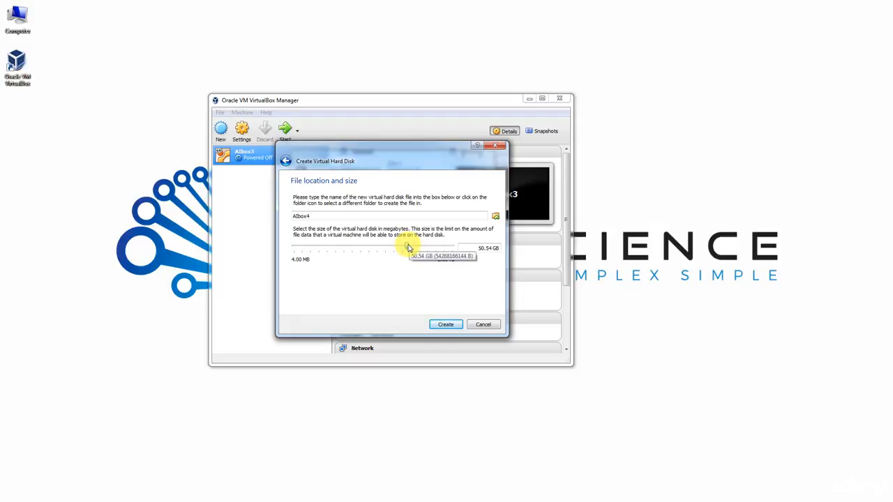
{"action": "left_click_drag", "start_coordinate": [408, 248], "coordinate": [409, 247]}
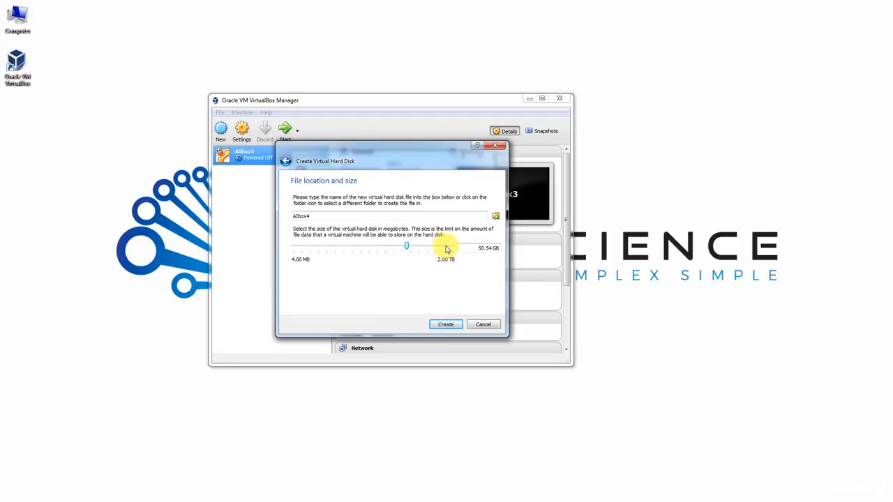
{"action": "double_click", "coordinate": [493, 247]}
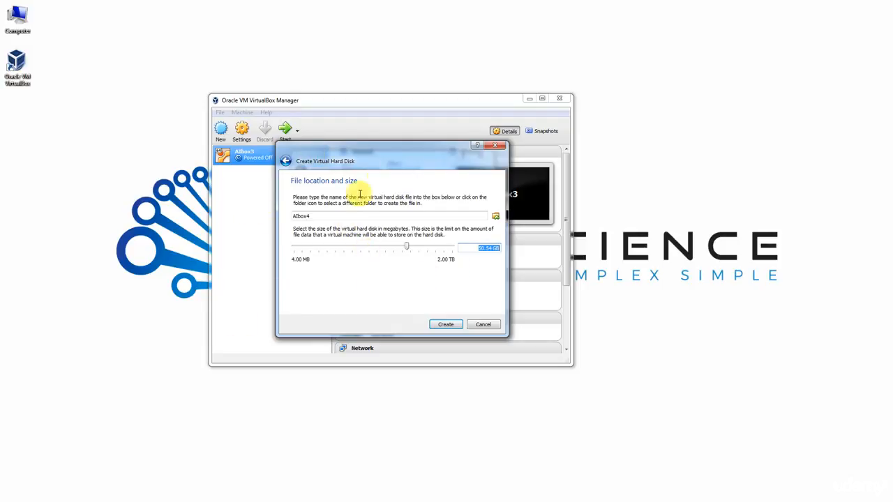
{"action": "left_click", "coordinate": [441, 324]}
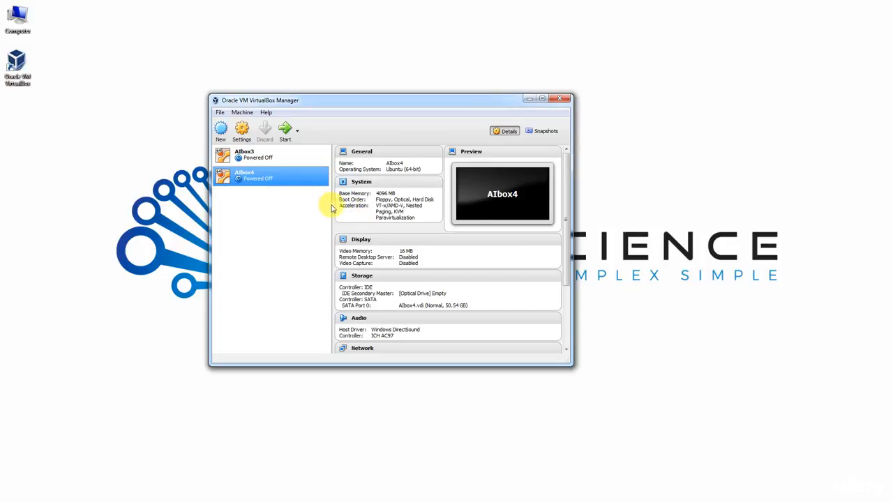
- Open the AIbox4 machine's settings and review its System memory, Storage tree and empty optical drive
{"action": "right_click", "coordinate": [293, 171]}
{"action": "left_click", "coordinate": [309, 175]}
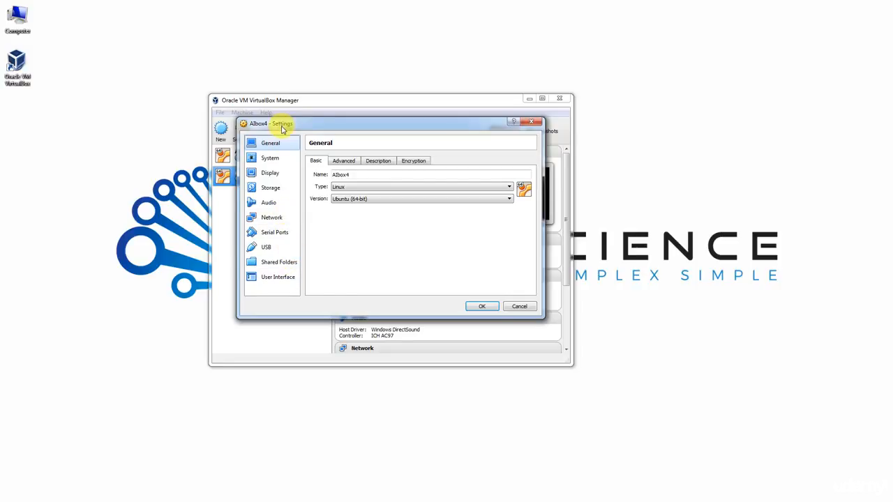
{"action": "left_click", "coordinate": [281, 191]}
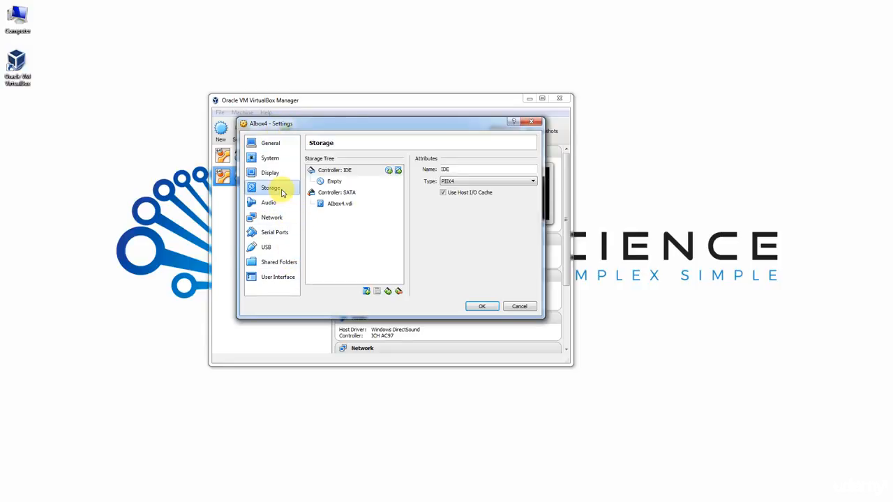
{"action": "left_click", "coordinate": [269, 159]}
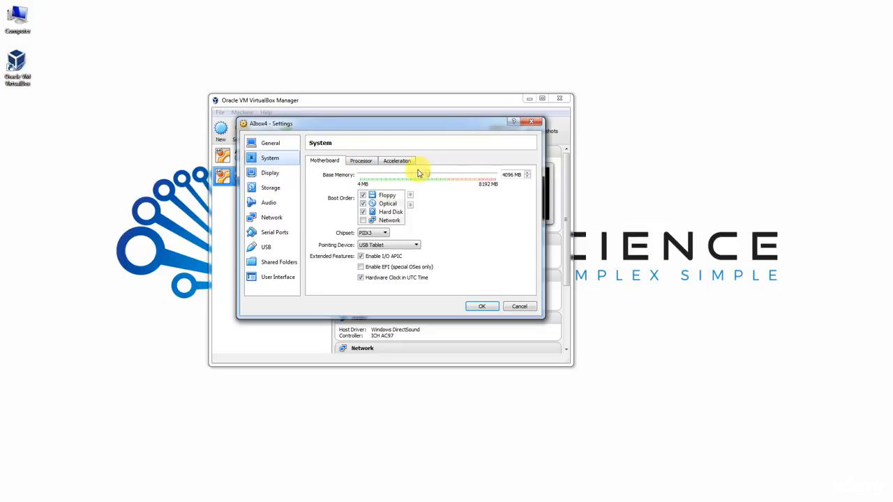
{"action": "mouse_move", "coordinate": [429, 175]}
{"action": "left_mouse_down"}
{"action": "mouse_move", "coordinate": [447, 173]}
{"action": "mouse_move", "coordinate": [421, 180]}
{"action": "left_mouse_up"}
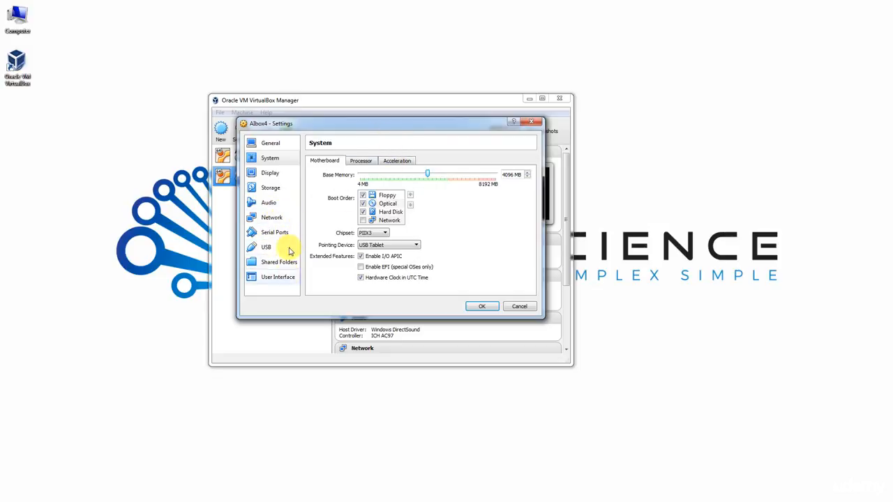
{"action": "left_click", "coordinate": [268, 194]}
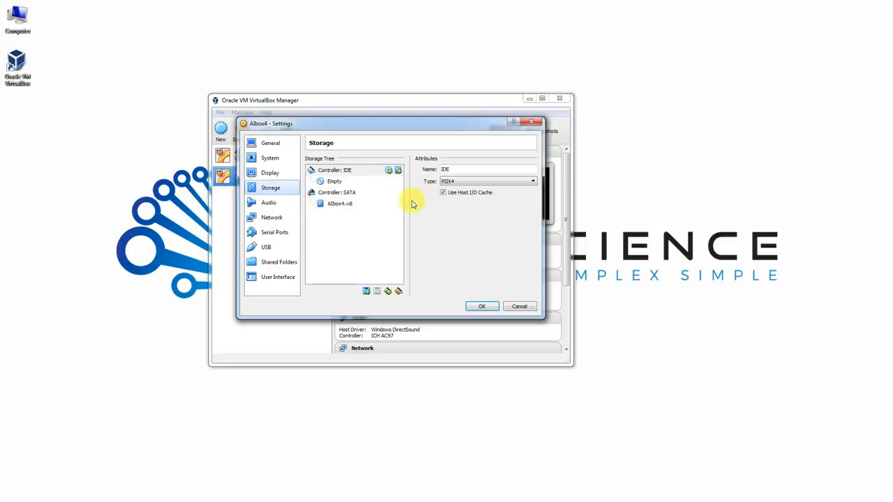
{"action": "left_click", "coordinate": [350, 185]}
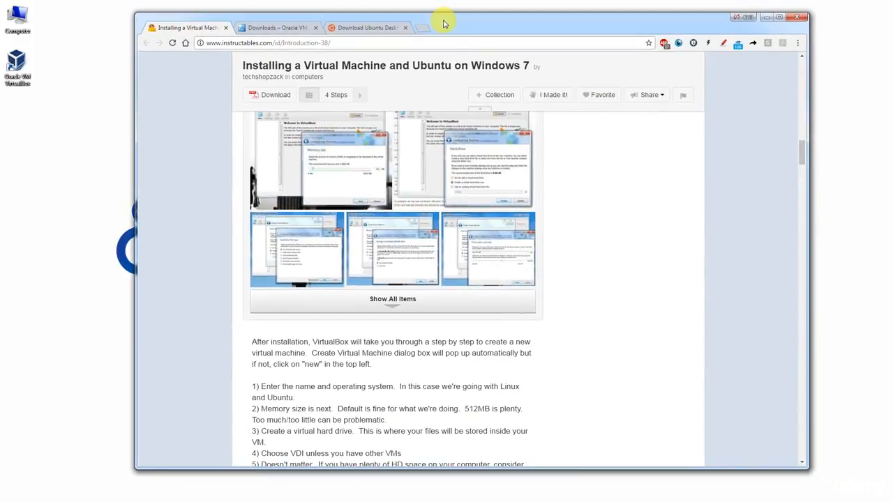
- In the browser, check the guide's Step 3 and start downloading Ubuntu 16.04.2 LTS Desktop from the Ubuntu website without making a contribution
{"action": "scroll", "coordinate": [464, 256], "scroll_direction": "down", "scroll_amount": 3}
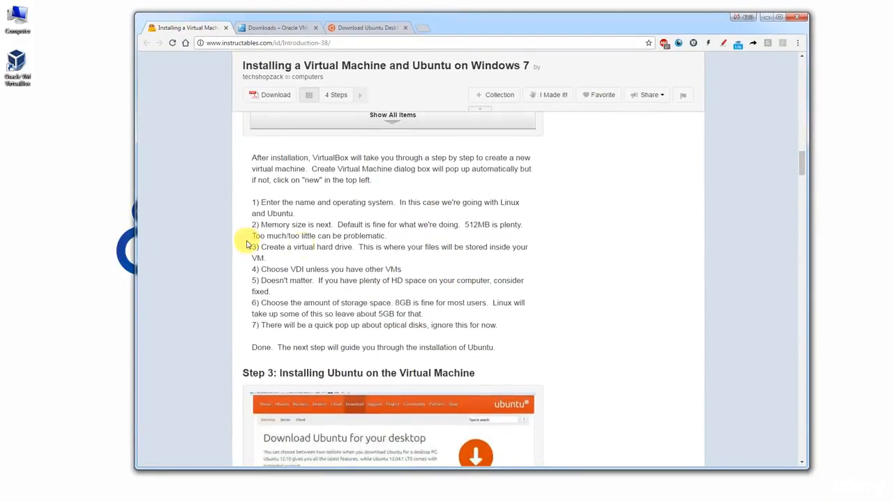
{"action": "scroll", "coordinate": [404, 251], "scroll_direction": "down", "scroll_amount": 4}
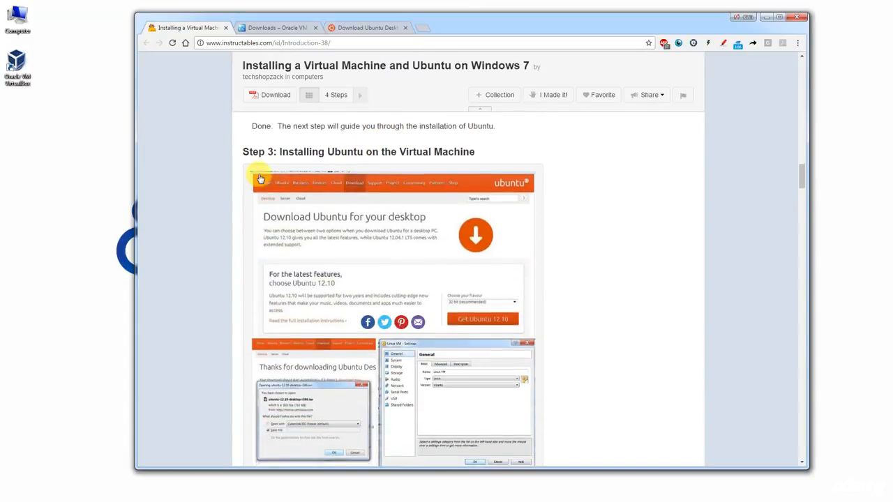
{"action": "scroll", "coordinate": [508, 335], "scroll_direction": "down", "scroll_amount": 6}
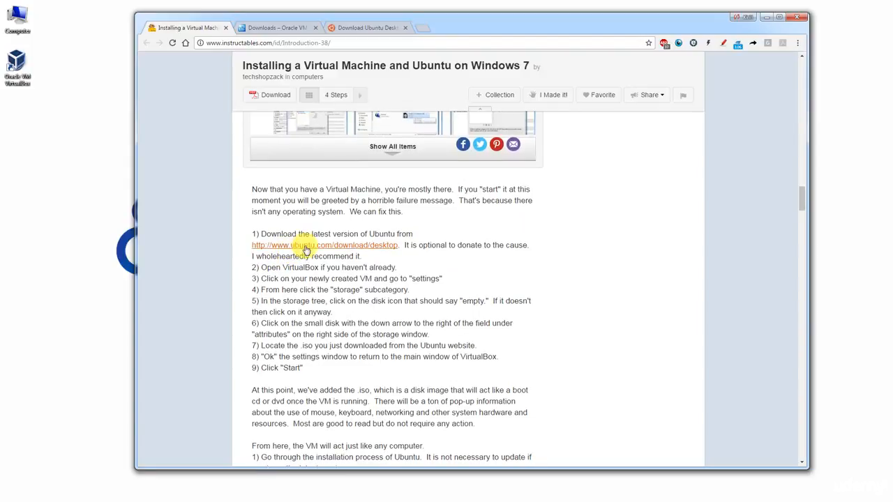
{"action": "left_click", "coordinate": [352, 28]}
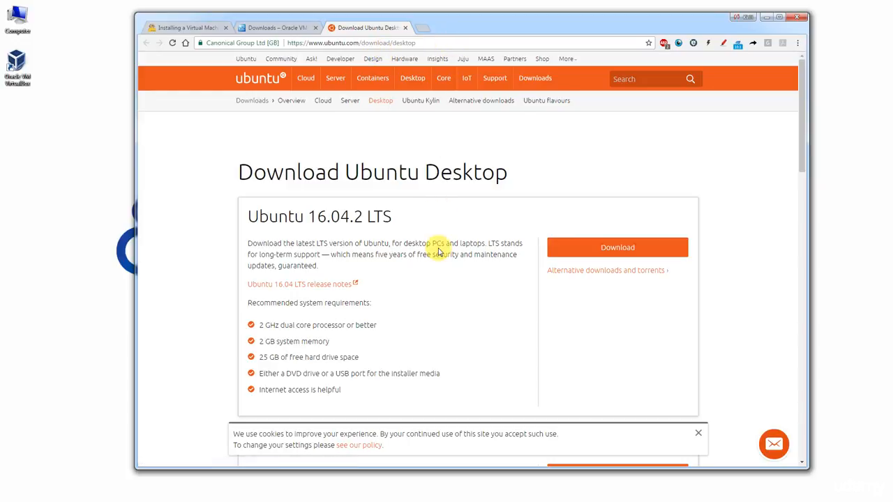
{"action": "left_click", "coordinate": [610, 247]}
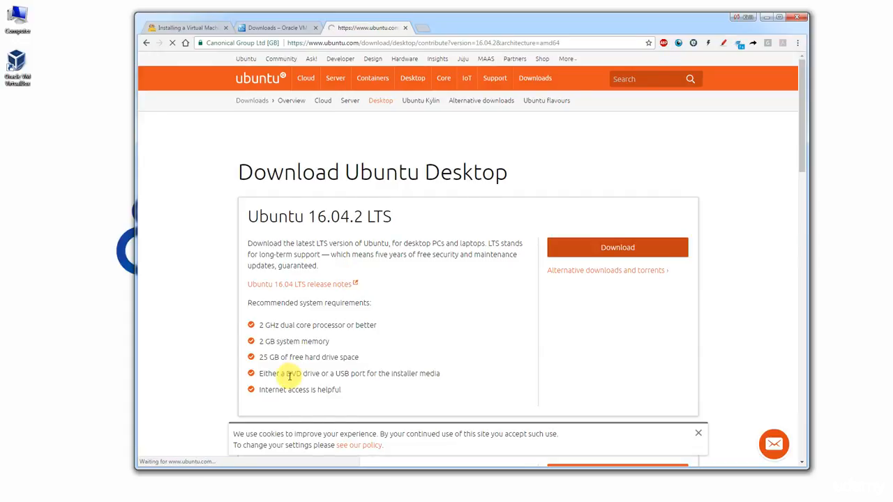
{"action": "scroll", "coordinate": [428, 233], "scroll_direction": "down", "scroll_amount": 3}
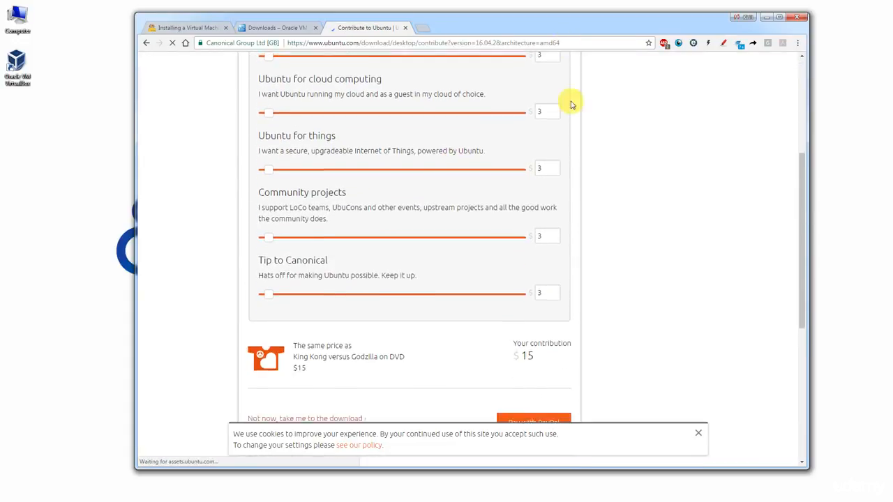
{"action": "scroll", "coordinate": [494, 154], "scroll_direction": "down", "scroll_amount": 2}
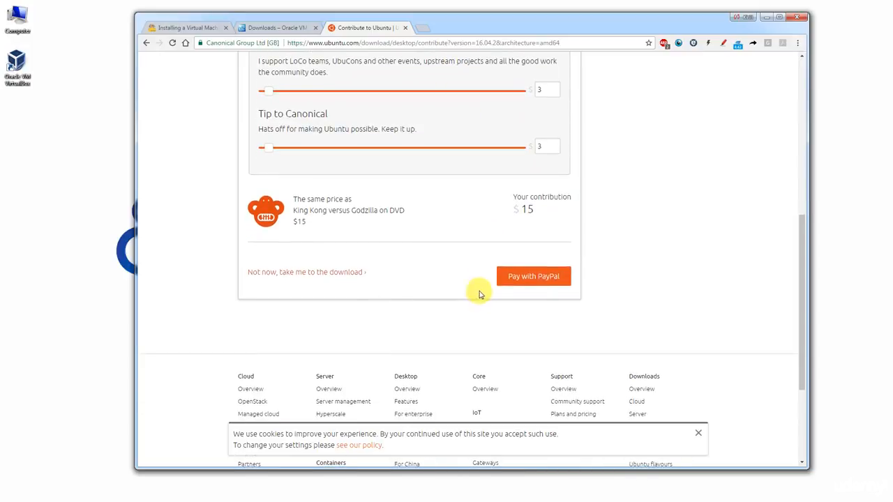
{"action": "left_click", "coordinate": [282, 273]}
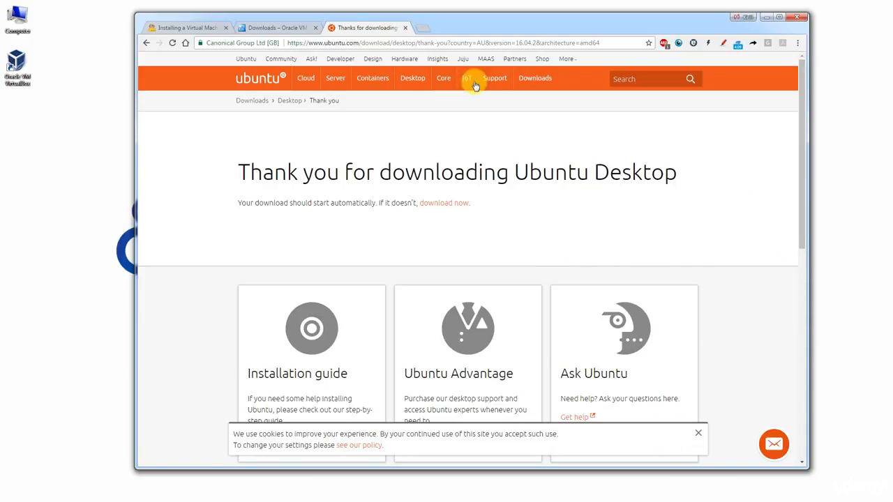
{"action": "left_click", "coordinate": [447, 209]}
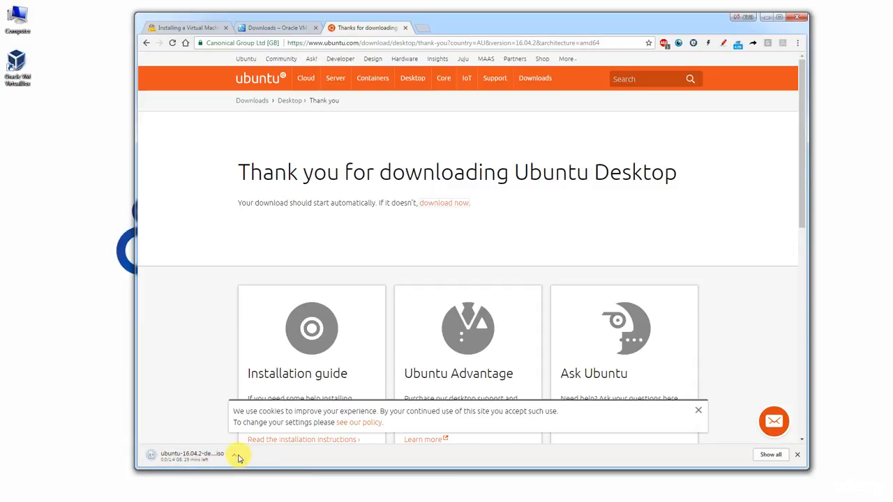
- Cancel the running download of the Ubuntu 16.04.2 ISO file
{"action": "left_click", "coordinate": [235, 455]}
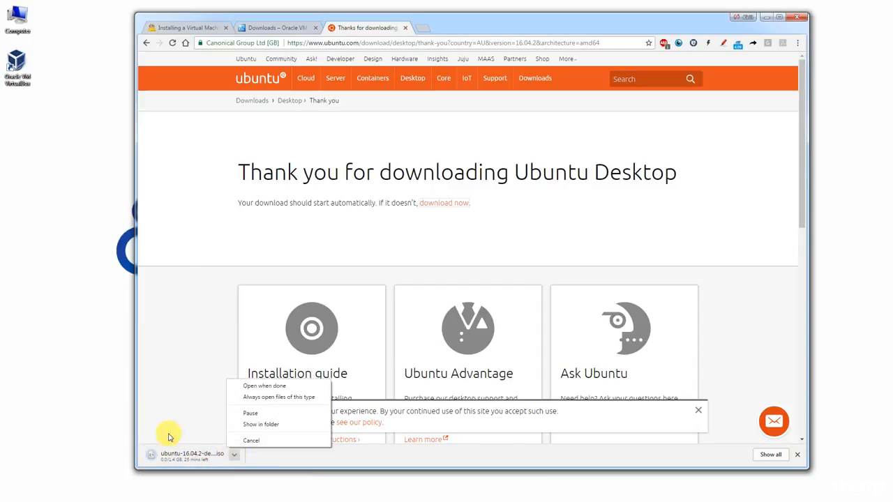
{"action": "left_click", "coordinate": [291, 440]}
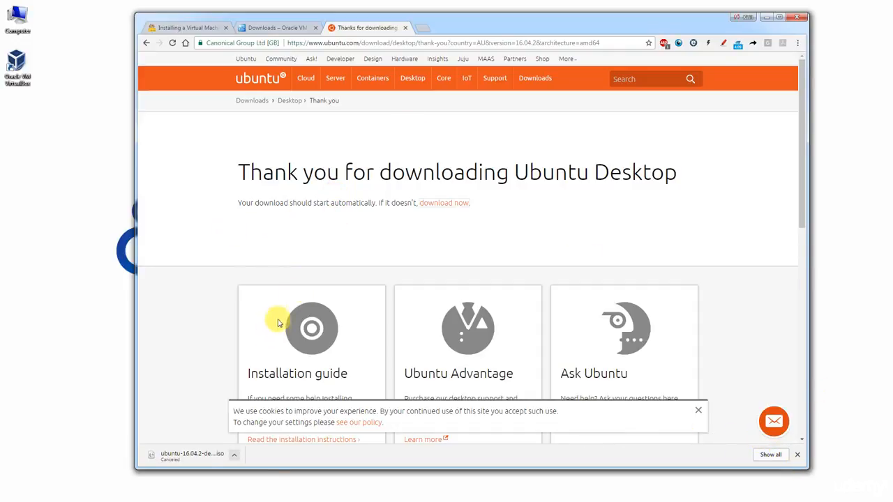
- Back in VirtualBox, load D:\VirtualBox\ubuntu-16.04.2-desktop-amd64.iso into AIbox4's empty IDE optical drive
{"action": "left_click", "coordinate": [796, 455]}
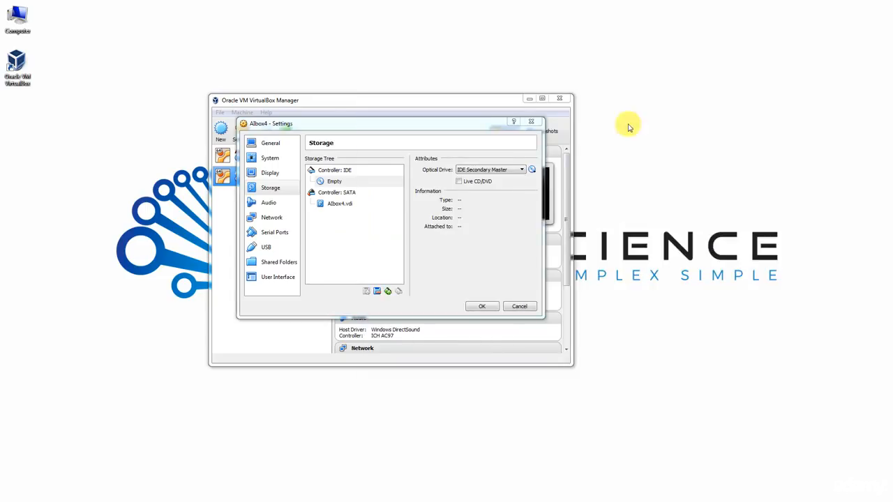
{"action": "left_click", "coordinate": [359, 182]}
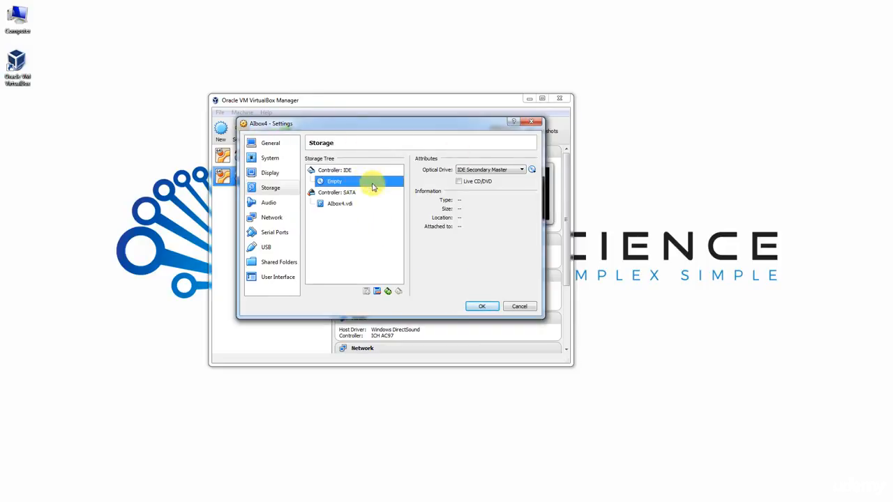
{"action": "left_click", "coordinate": [522, 169]}
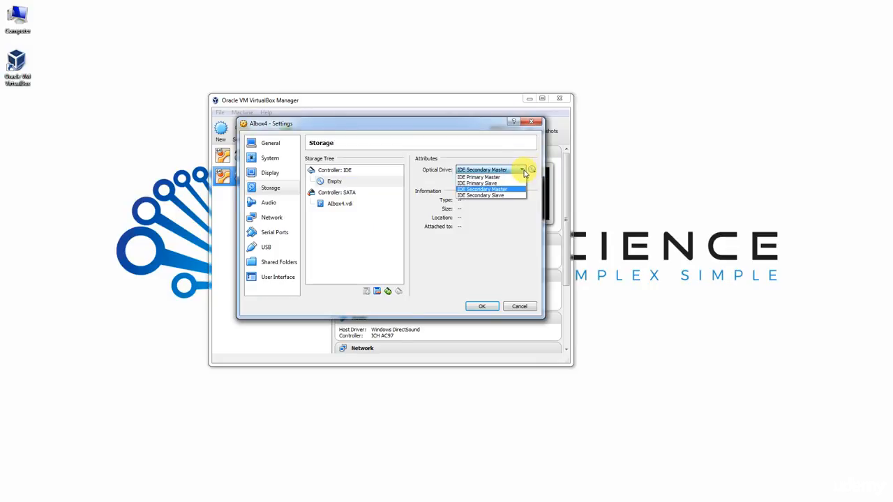
{"action": "left_click", "coordinate": [523, 170]}
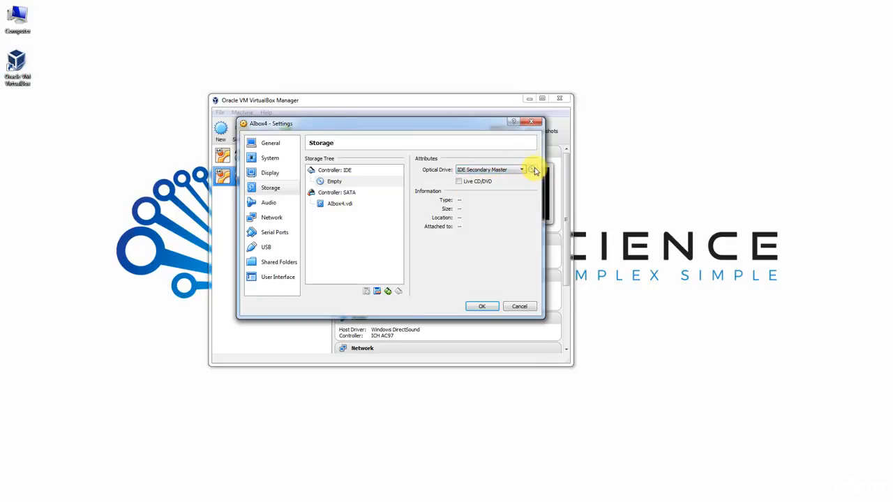
{"action": "left_click", "coordinate": [534, 170]}
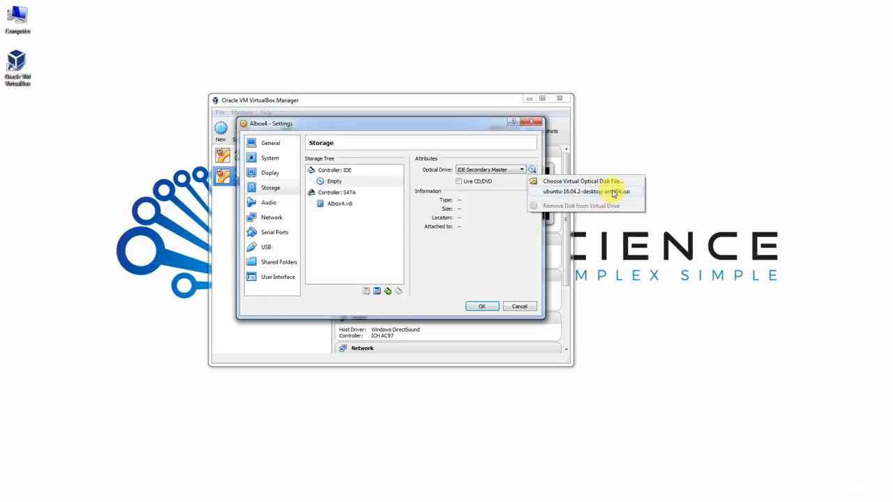
{"action": "left_click", "coordinate": [582, 183]}
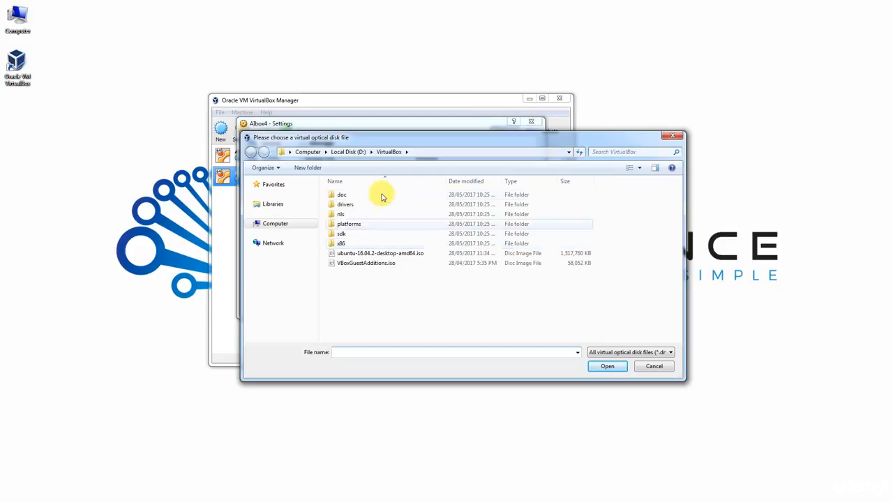
{"action": "left_click", "coordinate": [415, 256]}
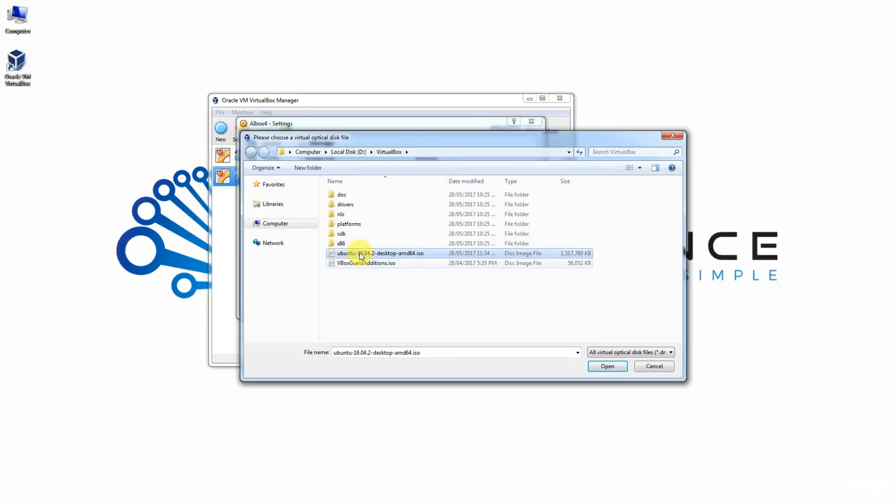
{"action": "double_click", "coordinate": [403, 256]}
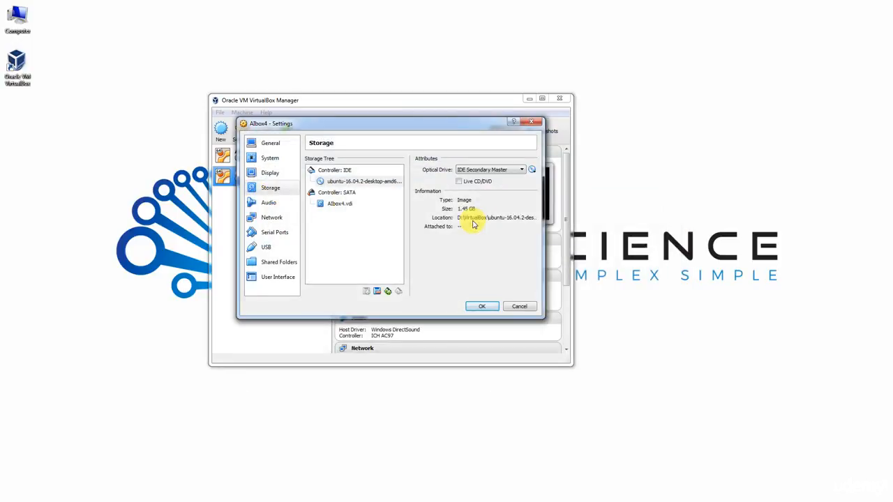
- Check the disk options offered for AIbox4's optical drive and save the machine's settings
{"action": "left_click", "coordinate": [533, 171]}
{"action": "left_click", "coordinate": [534, 171]}
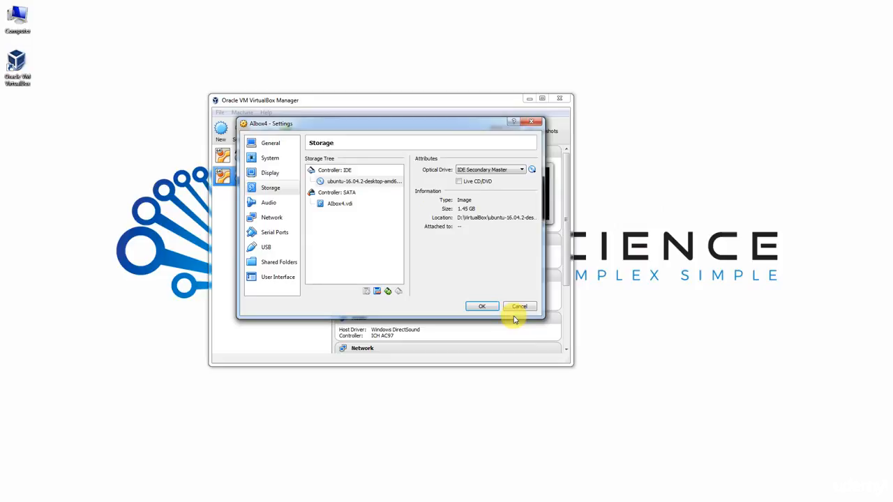
{"action": "left_click", "coordinate": [531, 170]}
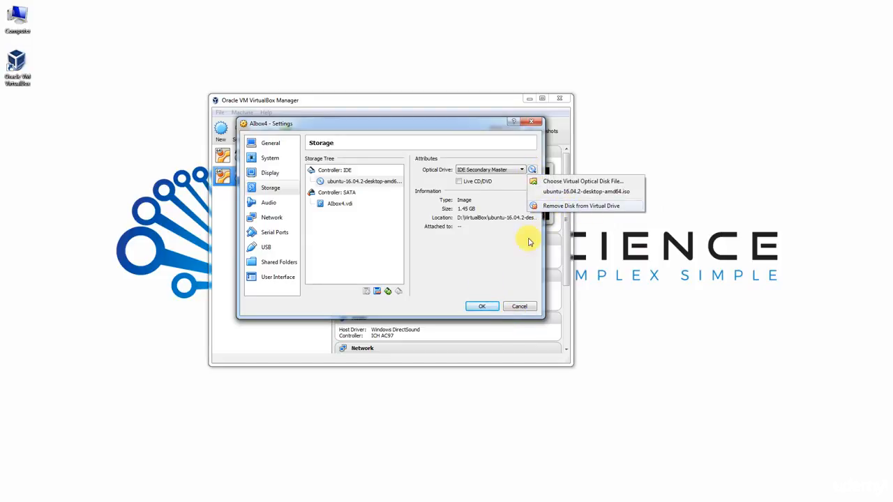
{"action": "left_click", "coordinate": [502, 275]}
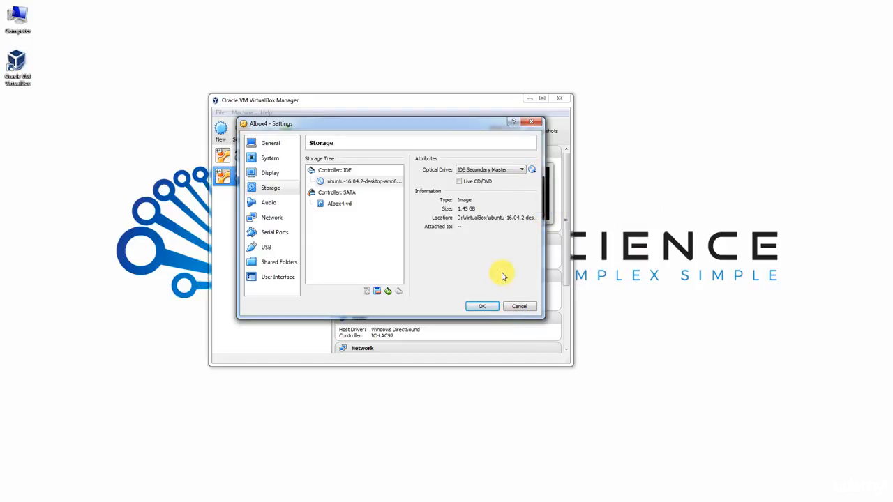
{"action": "left_click", "coordinate": [480, 307]}
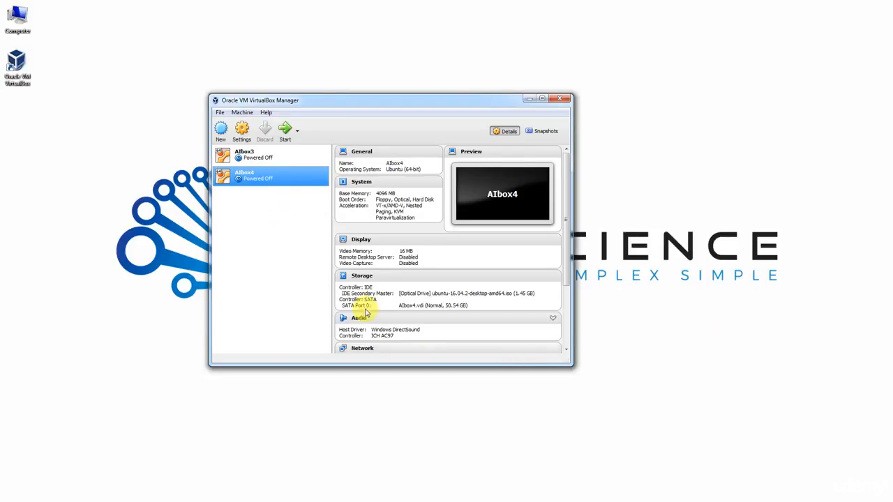
- Enlarge the VB Error.png screenshot to examine its VirtualBox session error details, and close the image
{"action": "left_click", "coordinate": [280, 127]}
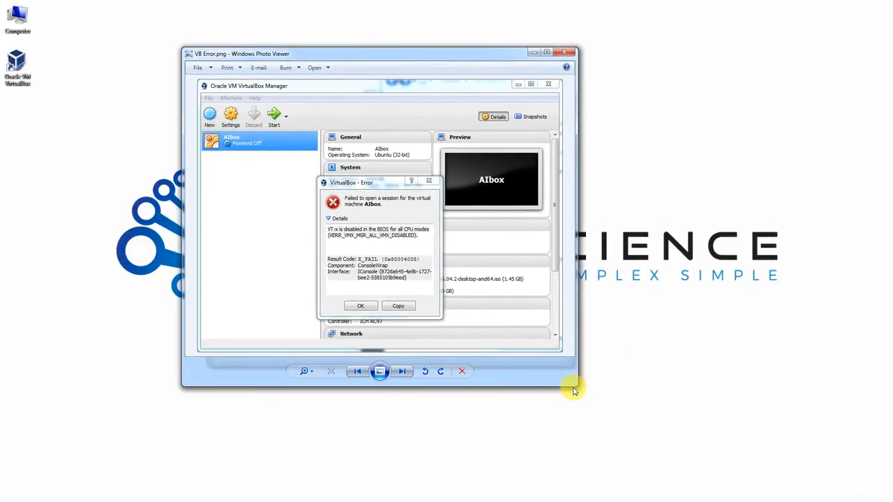
{"action": "left_click_drag", "start_coordinate": [574, 384], "coordinate": [676, 424]}
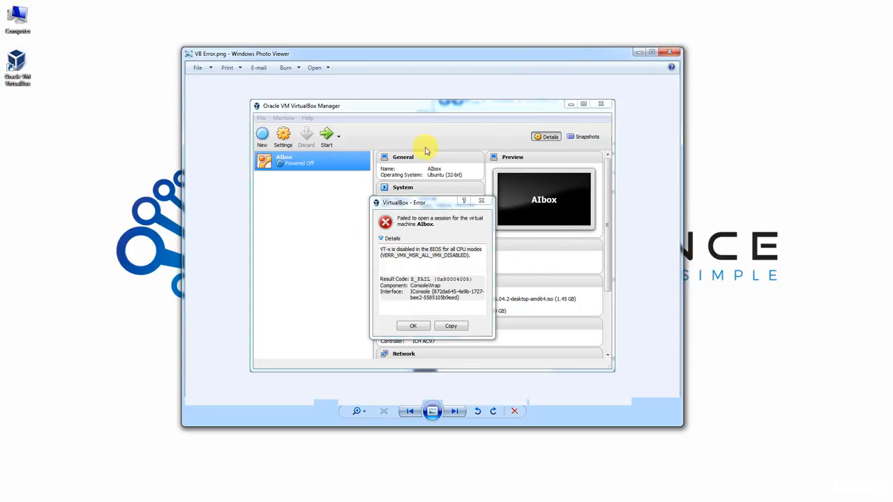
{"action": "left_click", "coordinate": [673, 56]}
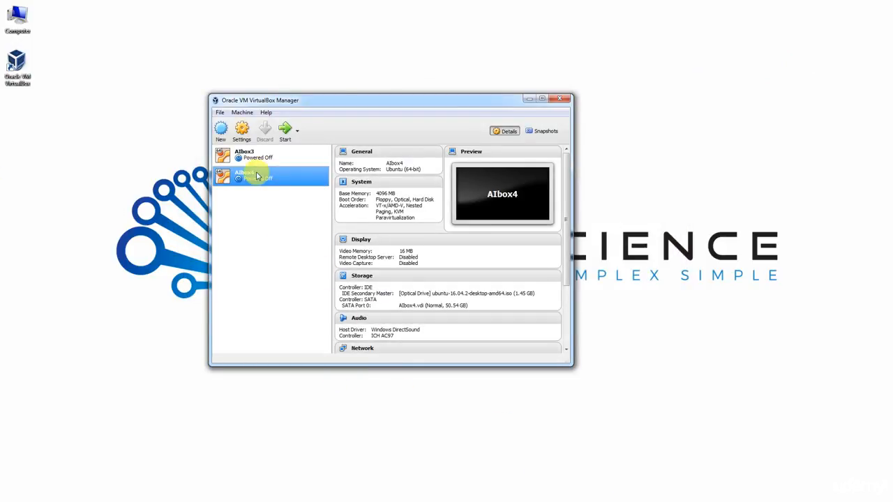
- Start the AIbox4 machine, and enlarge and reposition its window so the Ubuntu installer's Welcome page fits
{"action": "left_click", "coordinate": [286, 131]}
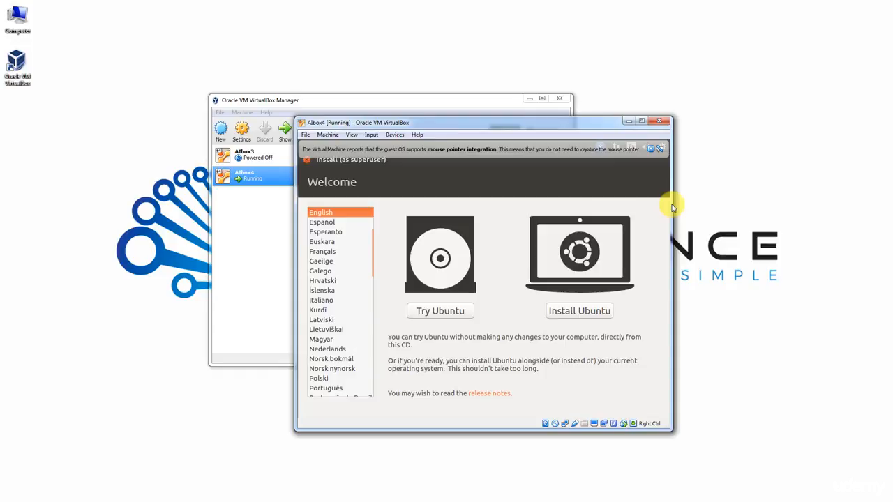
{"action": "left_click_drag", "start_coordinate": [671, 206], "coordinate": [774, 144]}
{"action": "left_click_drag", "start_coordinate": [593, 117], "coordinate": [460, 63]}
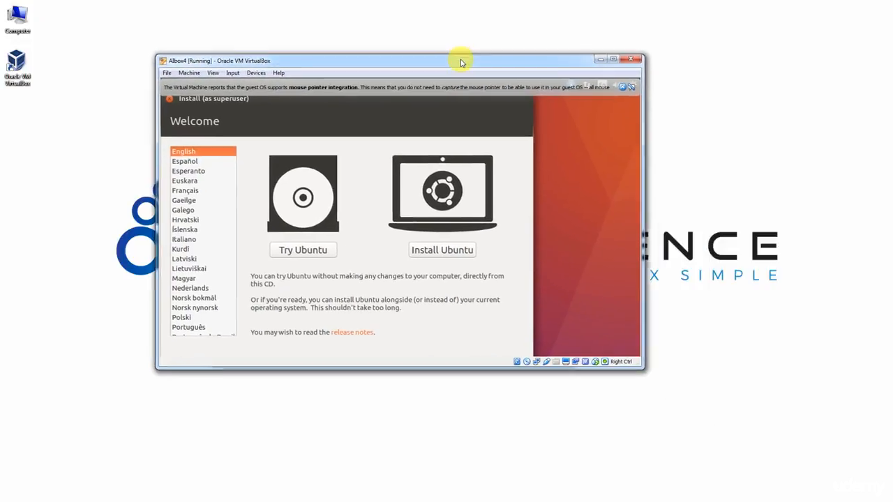
{"action": "left_click_drag", "start_coordinate": [641, 368], "coordinate": [729, 440]}
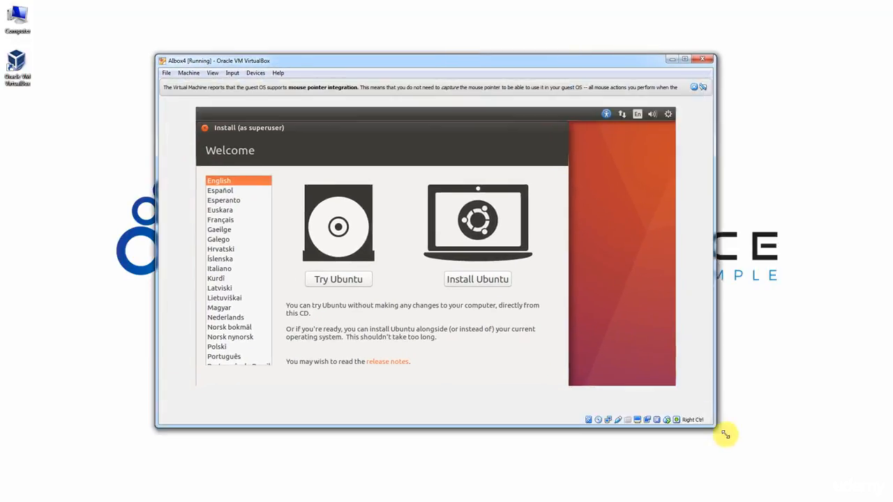
{"action": "left_click_drag", "start_coordinate": [422, 63], "coordinate": [442, 59]}
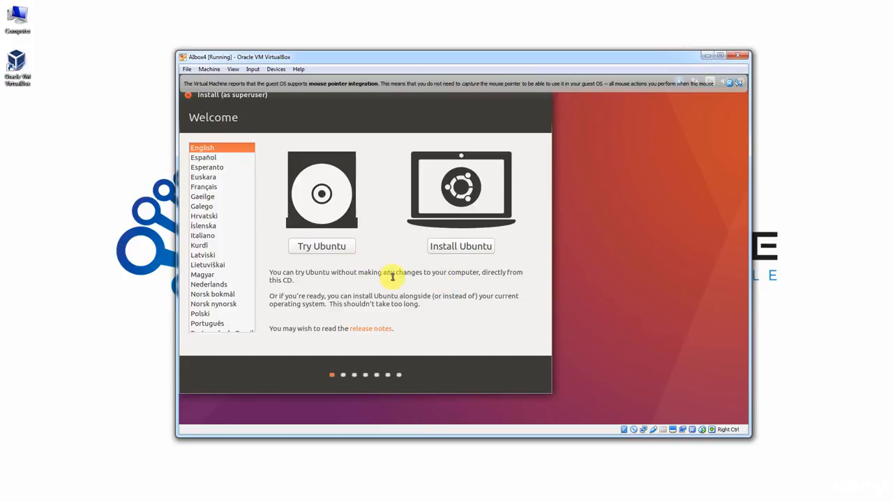
- Try to install Ubuntu in English without updates or third-party software, erasing the disk and writing the partition changes
{"action": "left_click", "coordinate": [467, 252]}
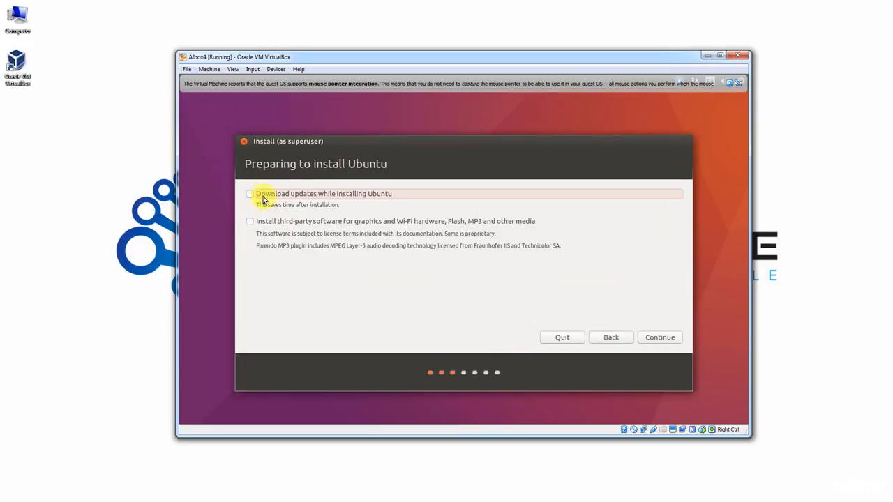
{"action": "left_click", "coordinate": [659, 339]}
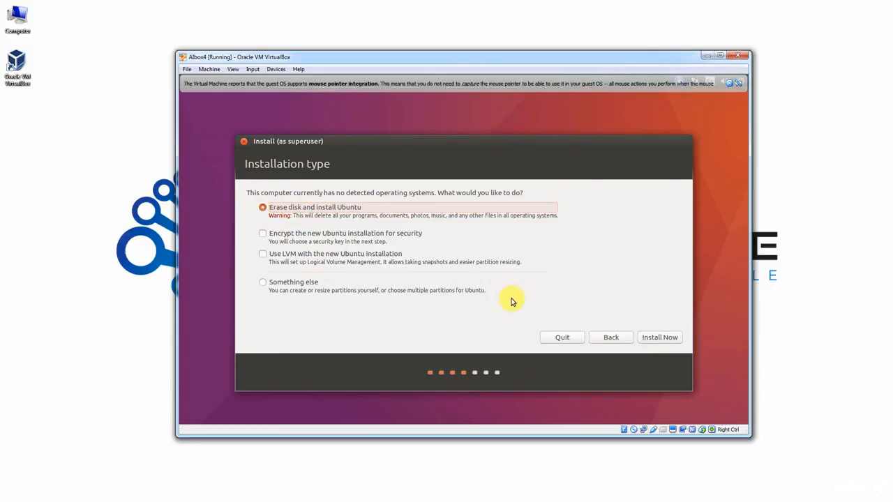
{"action": "left_click", "coordinate": [668, 338]}
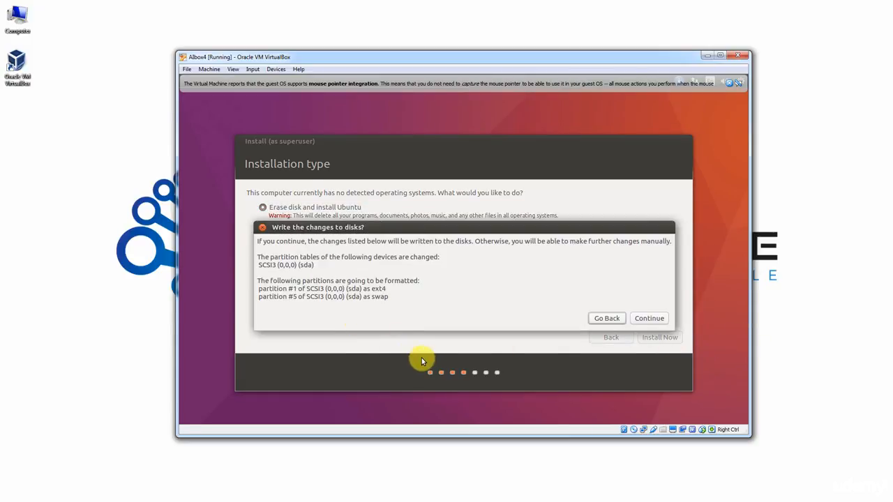
{"action": "left_click", "coordinate": [656, 319]}
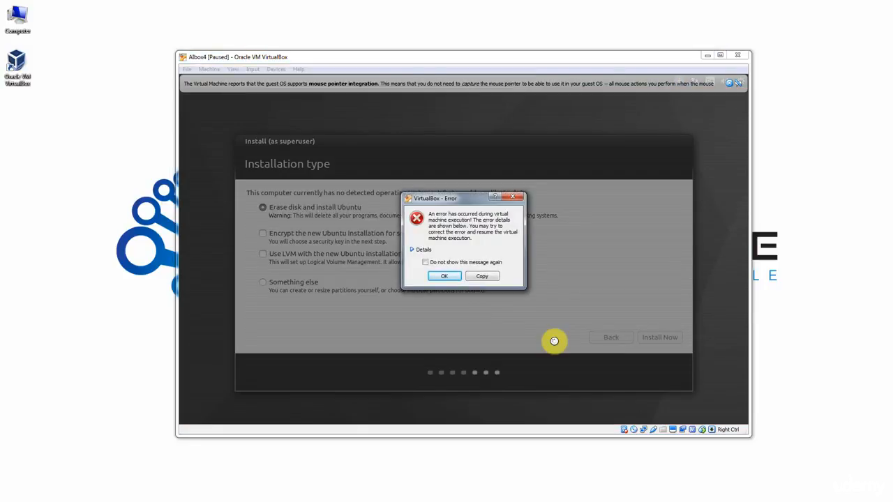
- Examine the details and error ID of the VirtualBox execution error, and dismiss the error
{"action": "left_click", "coordinate": [413, 249]}
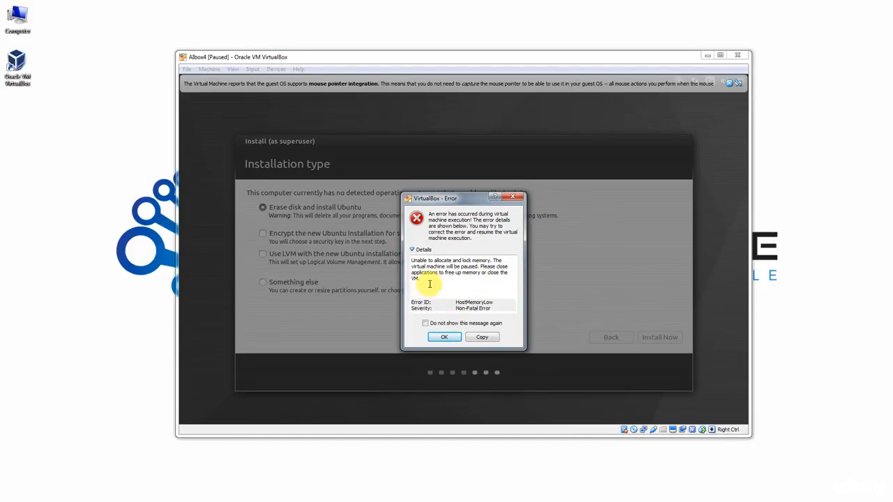
{"action": "left_click_drag", "start_coordinate": [473, 303], "coordinate": [456, 298]}
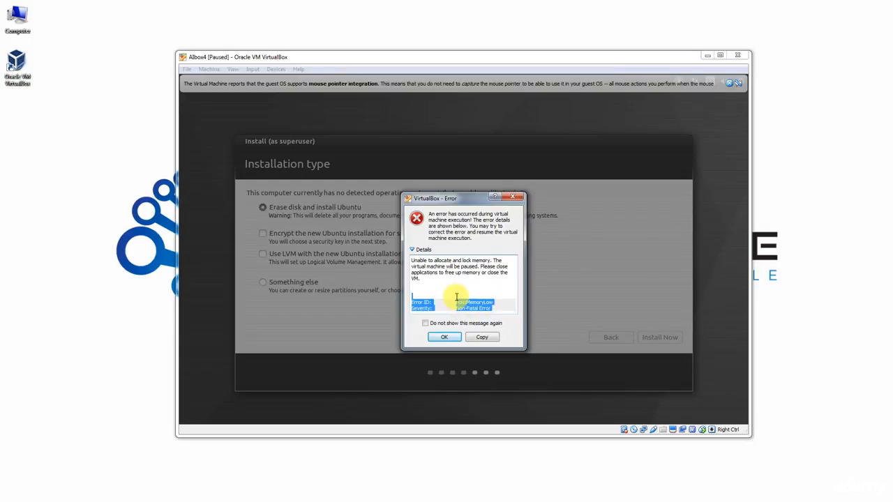
{"action": "double_click", "coordinate": [474, 302]}
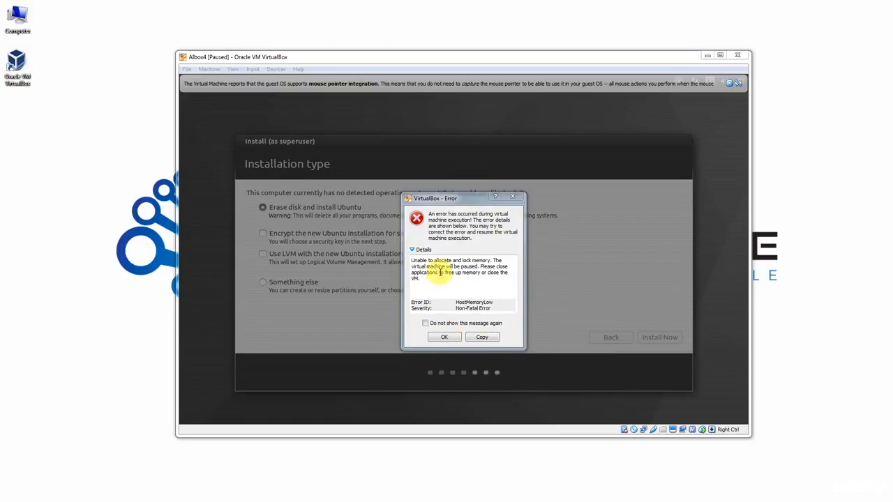
{"action": "left_click", "coordinate": [517, 200]}
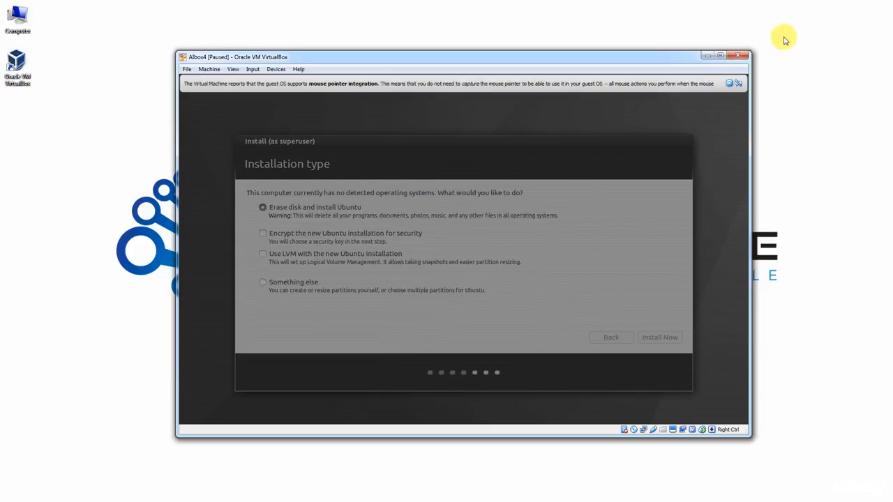
- Close the paused AIbox4 machine by powering it off
{"action": "left_click", "coordinate": [744, 61]}
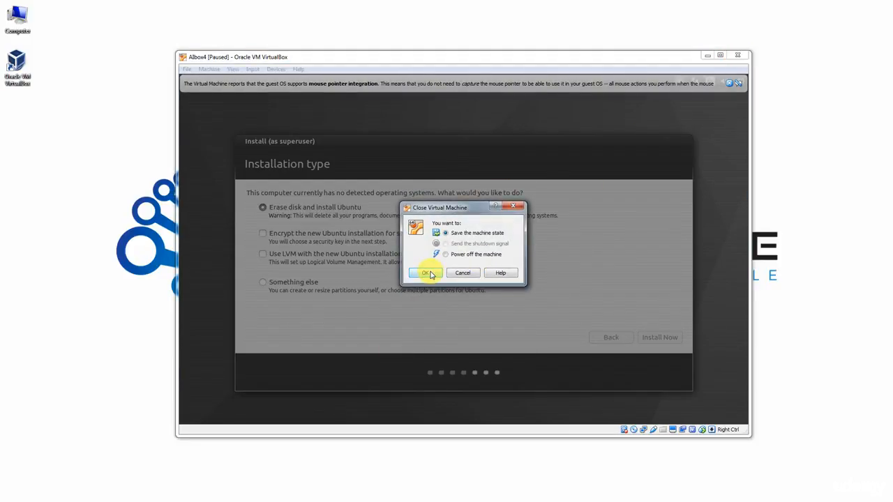
{"action": "left_click", "coordinate": [453, 255]}
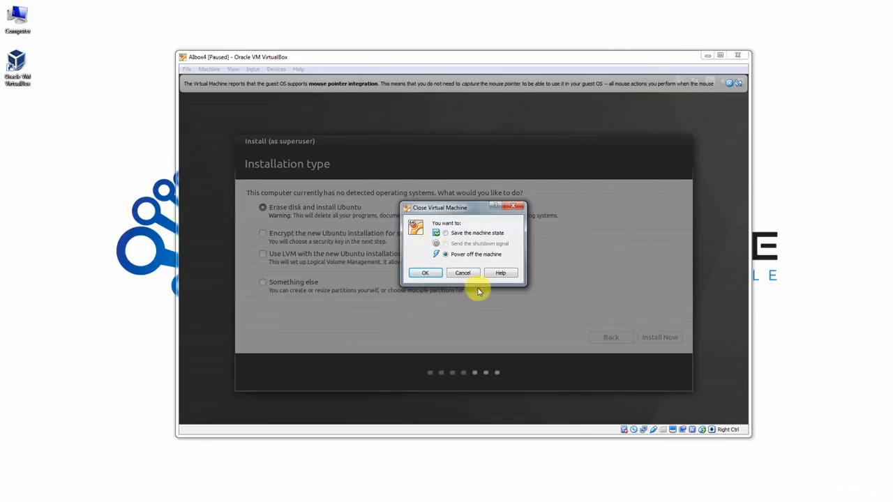
{"action": "left_click", "coordinate": [427, 273]}
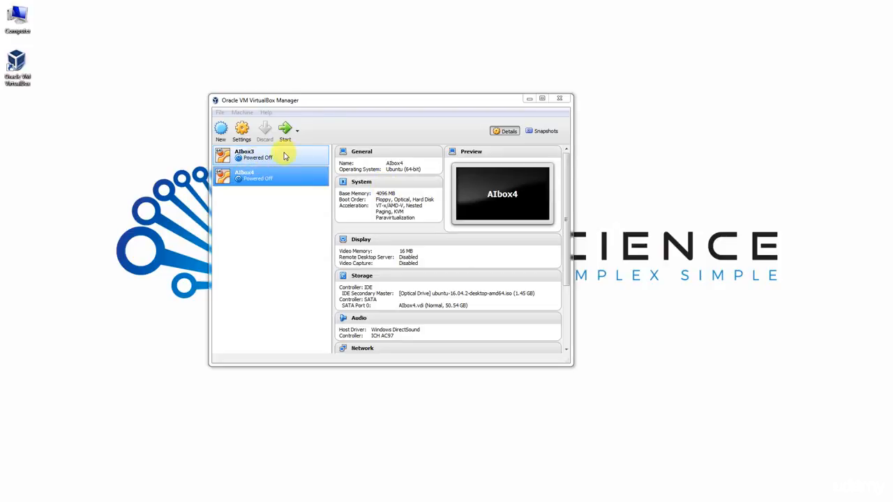
- Compare the configuration details of the AIbox3 and AIbox4 machines, and move the manager window higher on the desktop
{"action": "left_click", "coordinate": [275, 155]}
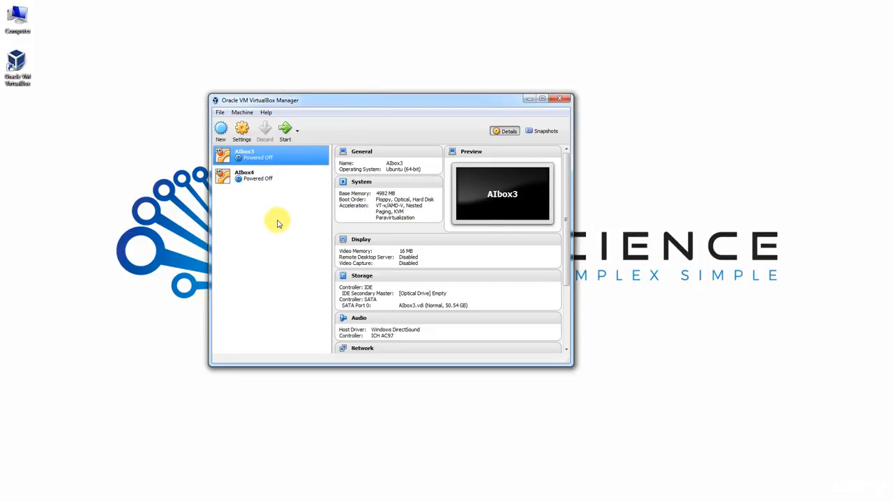
{"action": "left_click", "coordinate": [264, 179]}
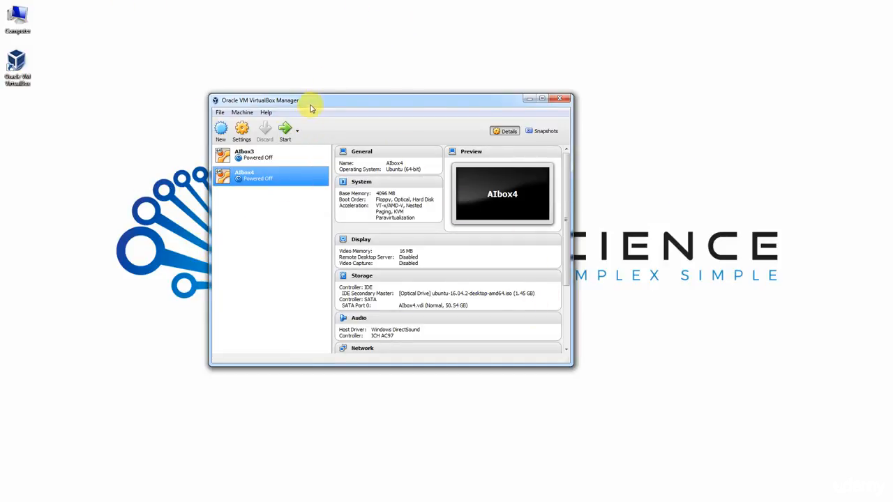
{"action": "left_click_drag", "start_coordinate": [310, 103], "coordinate": [326, 56]}
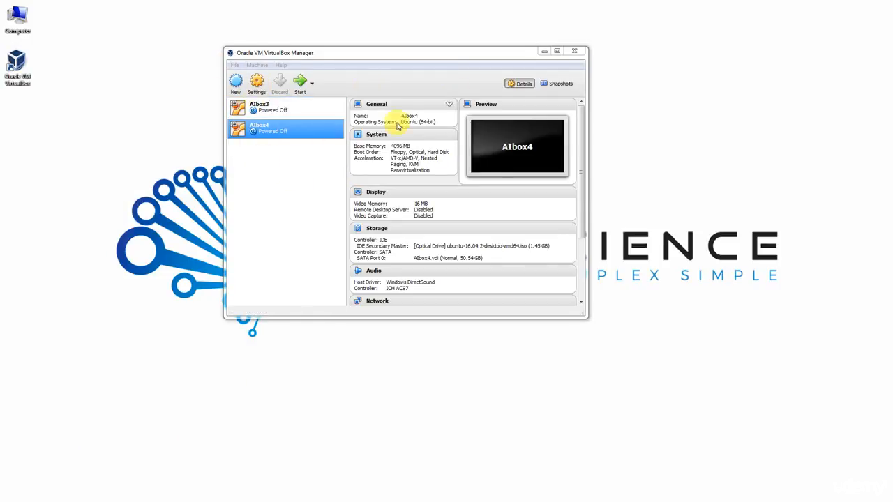
- Review AIbox4's System settings for motherboard, processor and acceleration, and close the settings without changing anything
{"action": "left_click", "coordinate": [251, 92]}
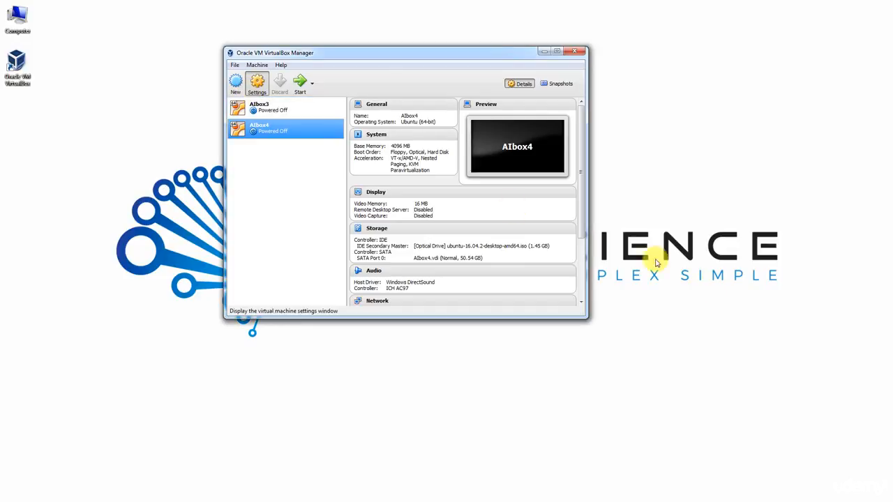
{"action": "left_click", "coordinate": [286, 113]}
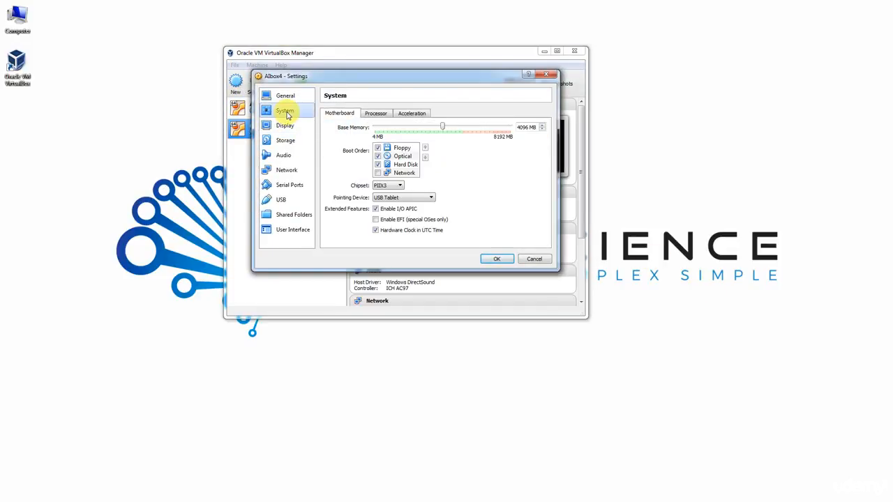
{"action": "left_click", "coordinate": [400, 113]}
{"action": "left_click", "coordinate": [383, 115]}
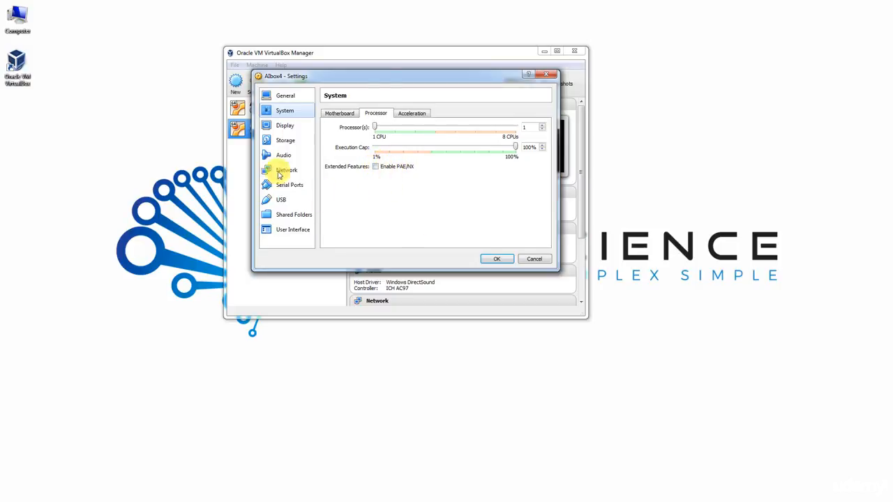
{"action": "left_click", "coordinate": [341, 114]}
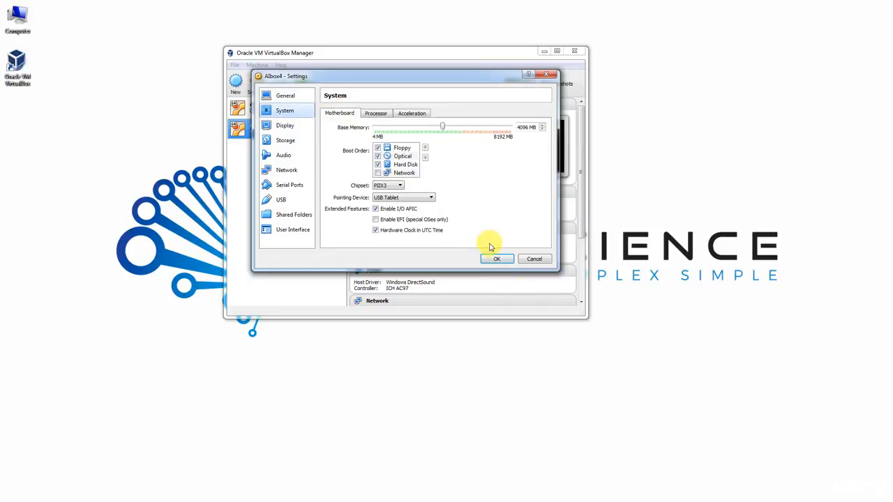
{"action": "left_click", "coordinate": [534, 259]}
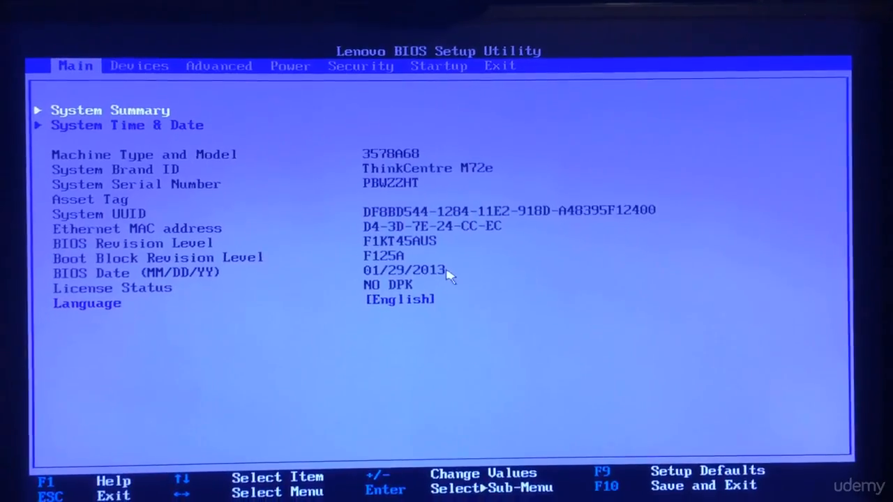
- Look through the host's Lenovo BIOS Setup Utility pages from Main to Security for the processor virtualization settings
{"action": "key", "text": "Right"}
{"action": "key", "text": "Left"}
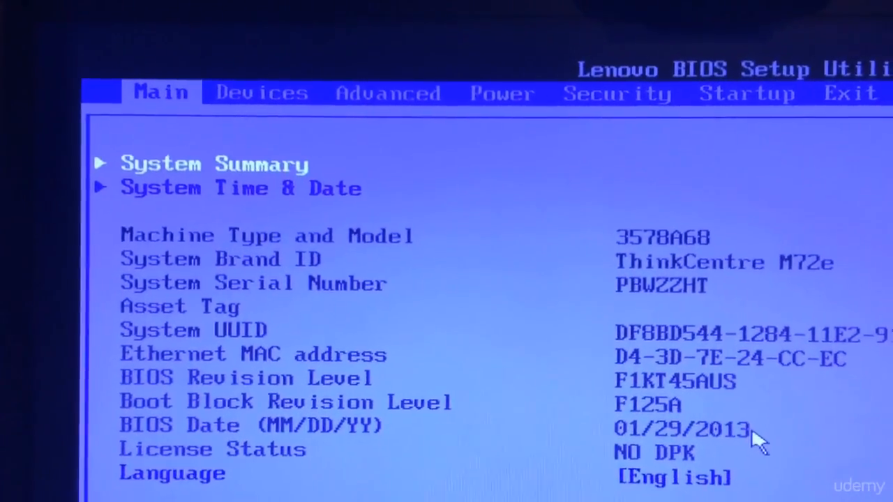
{"action": "key", "text": "Right"}
{"action": "key", "text": "Right"}
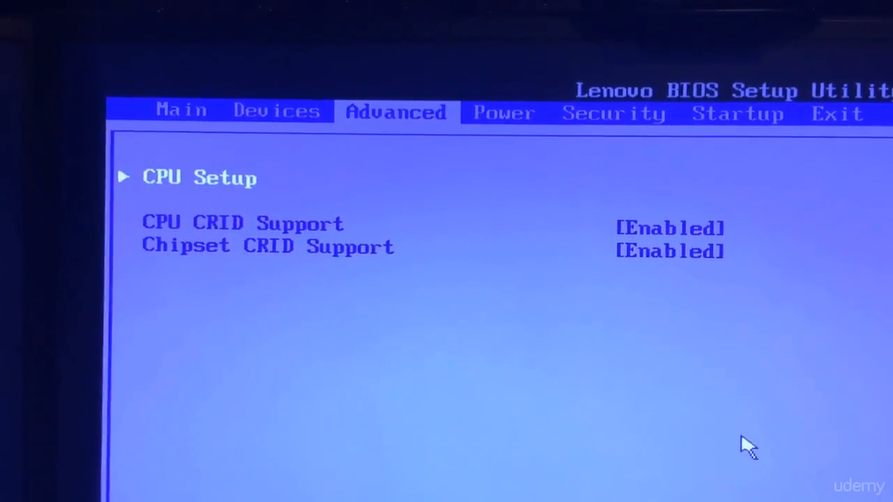
{"action": "key", "text": "Right"}
{"action": "key", "text": "Right"}
{"action": "key", "text": "Left"}
{"action": "key", "text": "Left"}
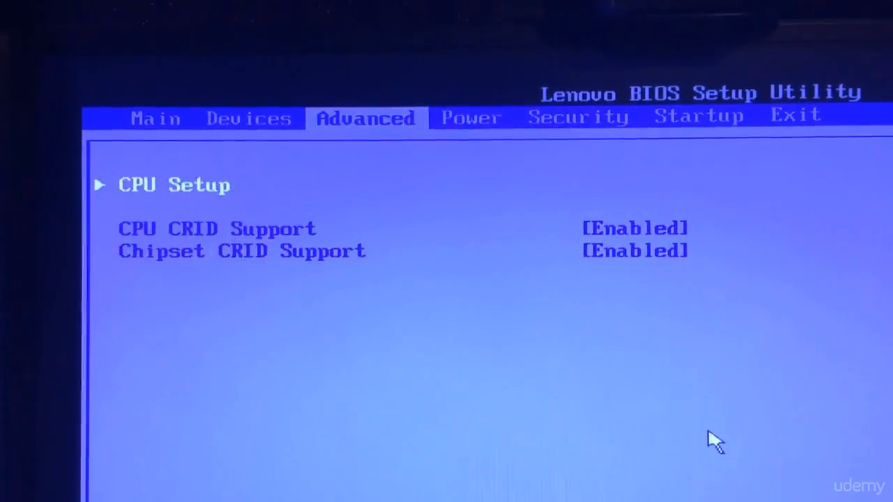
{"action": "key", "text": "Left"}
{"action": "key", "text": "Left"}
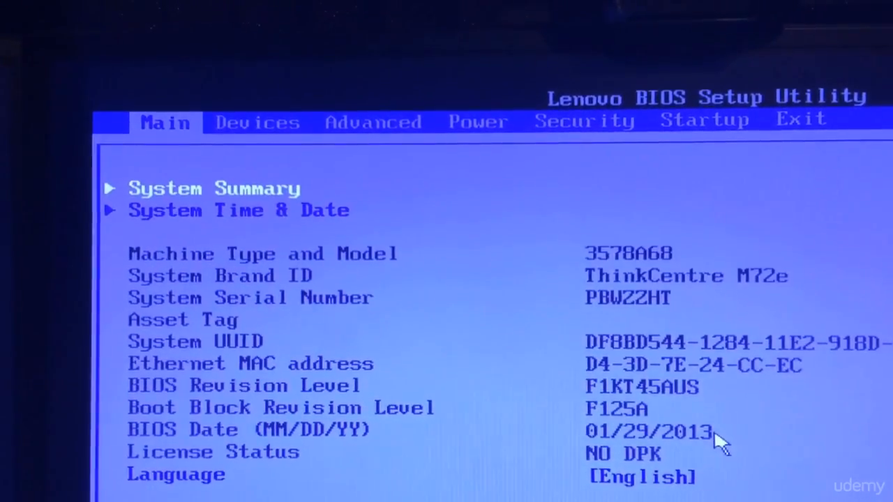
- Set Intel(R) Virtualization Technology to Enabled in the BIOS's Advanced CPU Setup, and save the configuration and exit
{"action": "key", "text": "Right"}
{"action": "key", "text": "Right"}
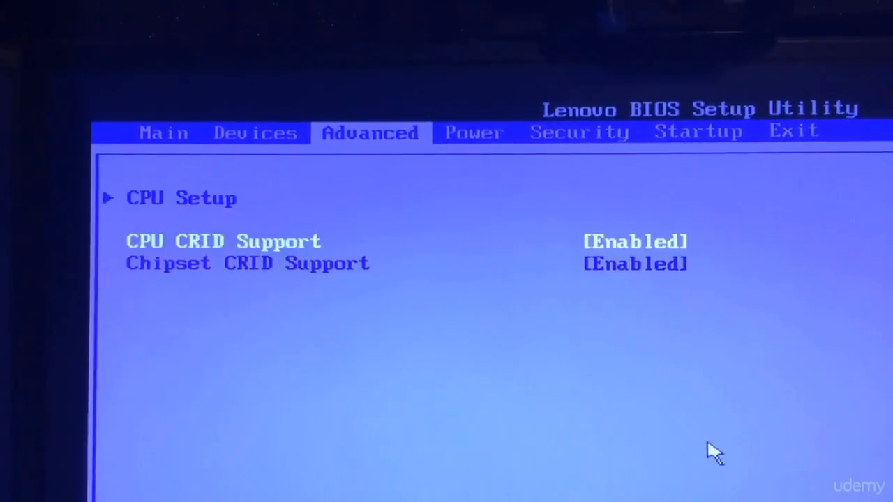
{"action": "key", "text": "Return"}
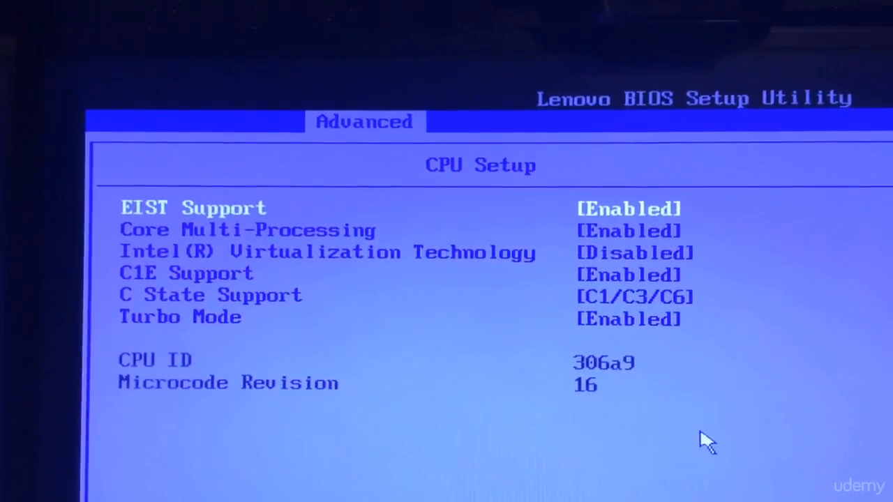
{"action": "key", "text": "Down"}
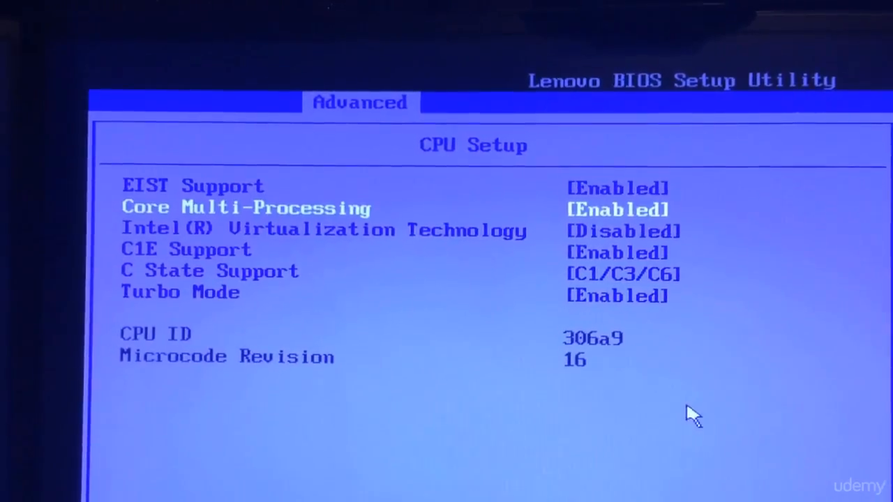
{"action": "key", "text": "Down"}
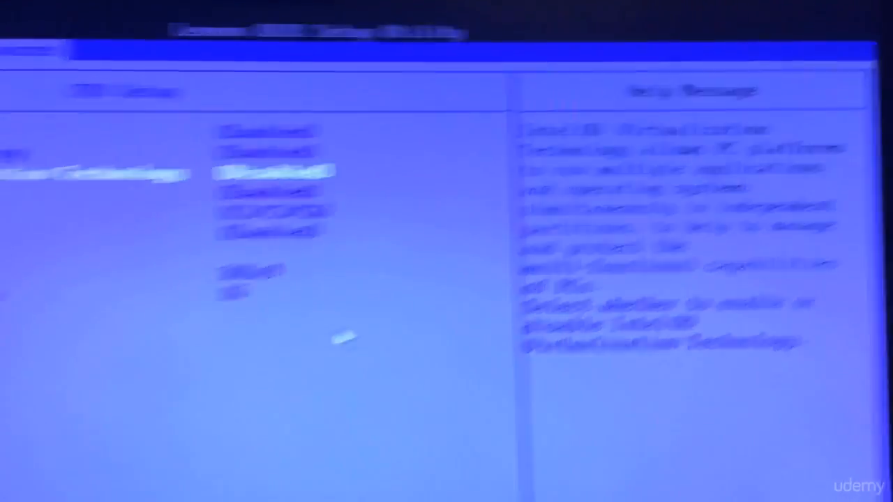
{"action": "key", "text": "Return"}
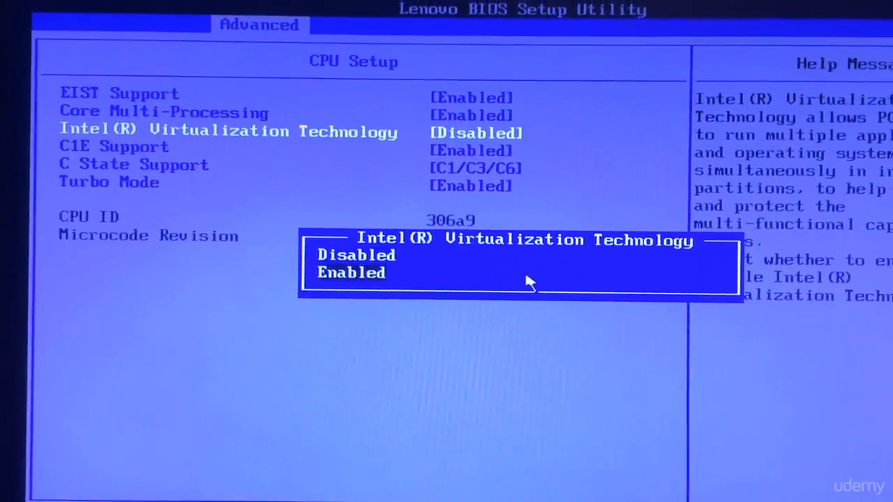
{"action": "key", "text": "Return"}
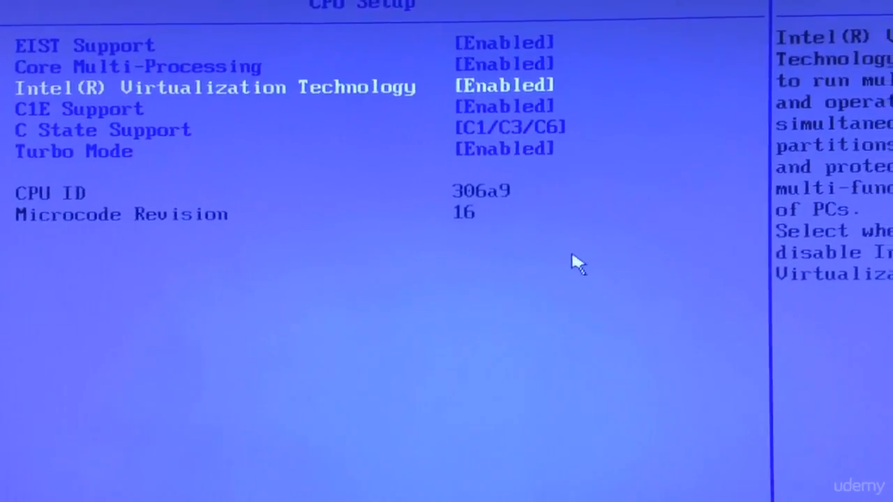
{"action": "key", "text": "F10"}
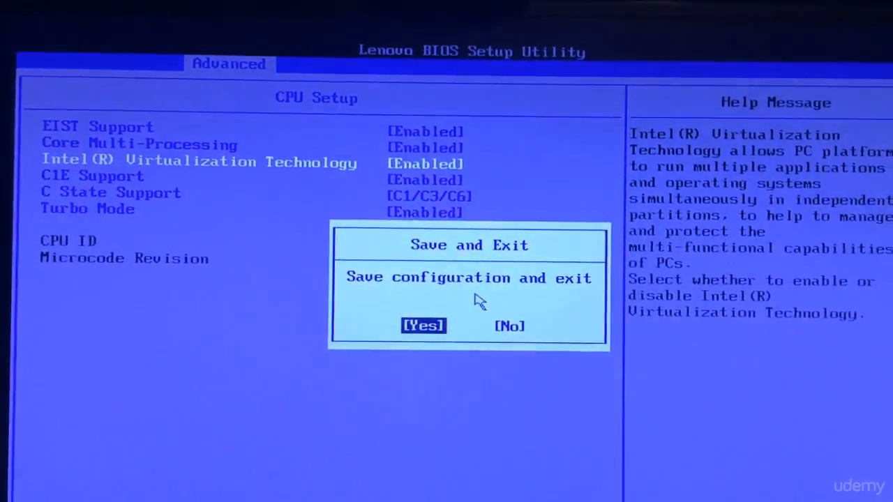
{"action": "key", "text": "Return"}
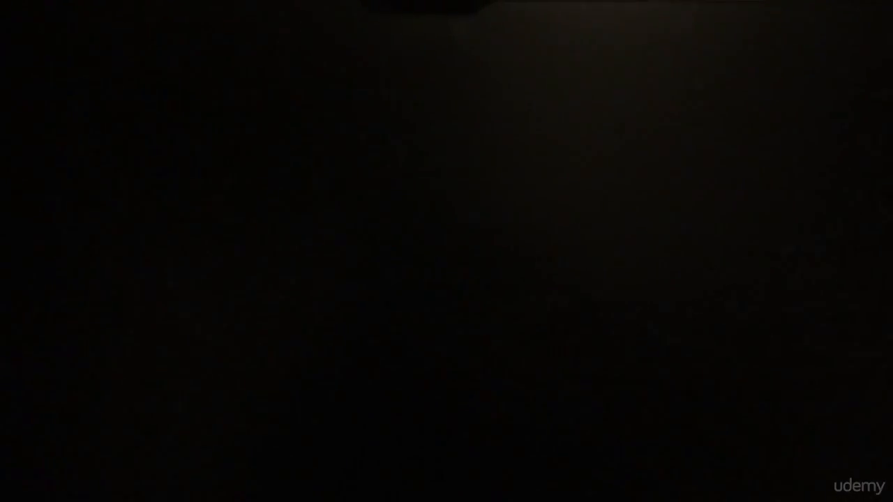